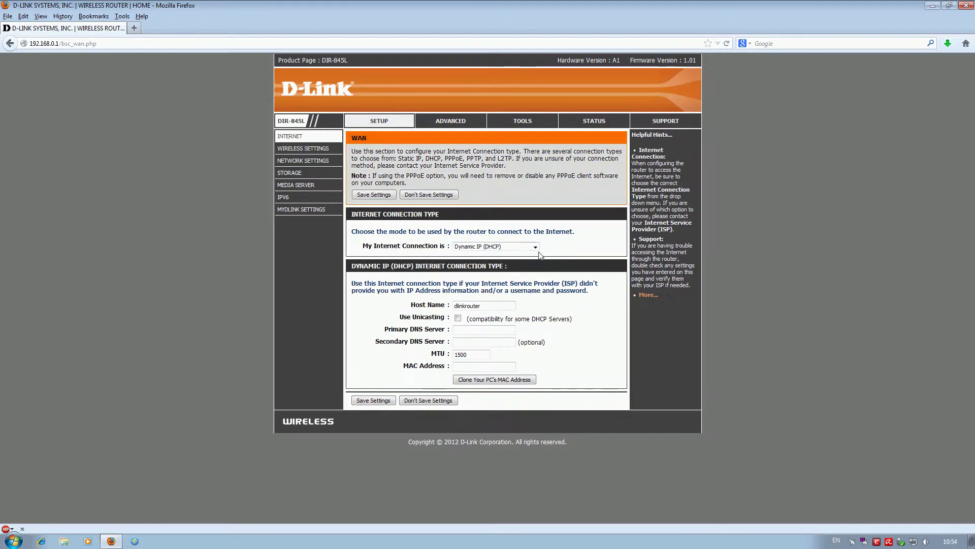
# Select PPPoE, PPTP, L2TP and DS-Lite in turn as the Internet connection type to examine each one's settings
pyautogui.click(535, 246)
pyautogui.click(526, 268)
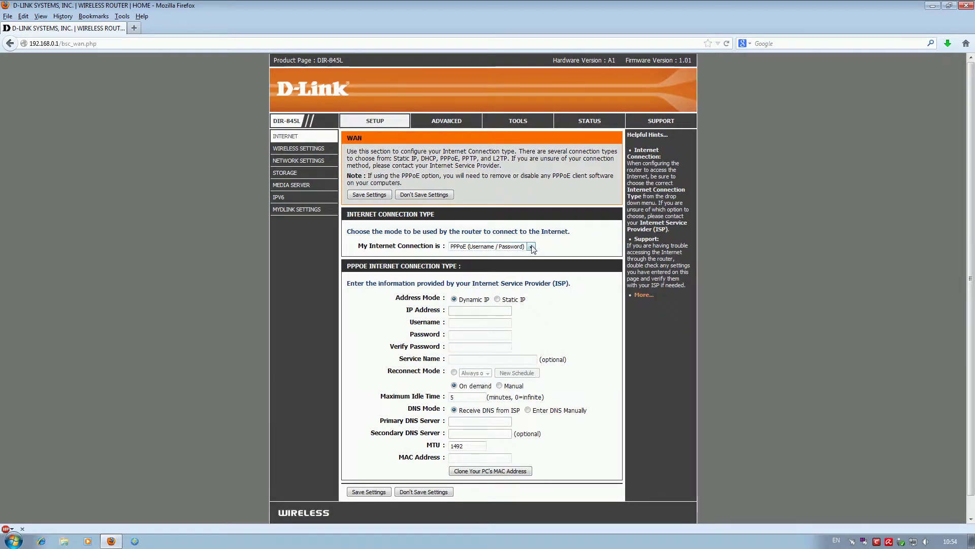
pyautogui.click(531, 247)
pyautogui.click(516, 274)
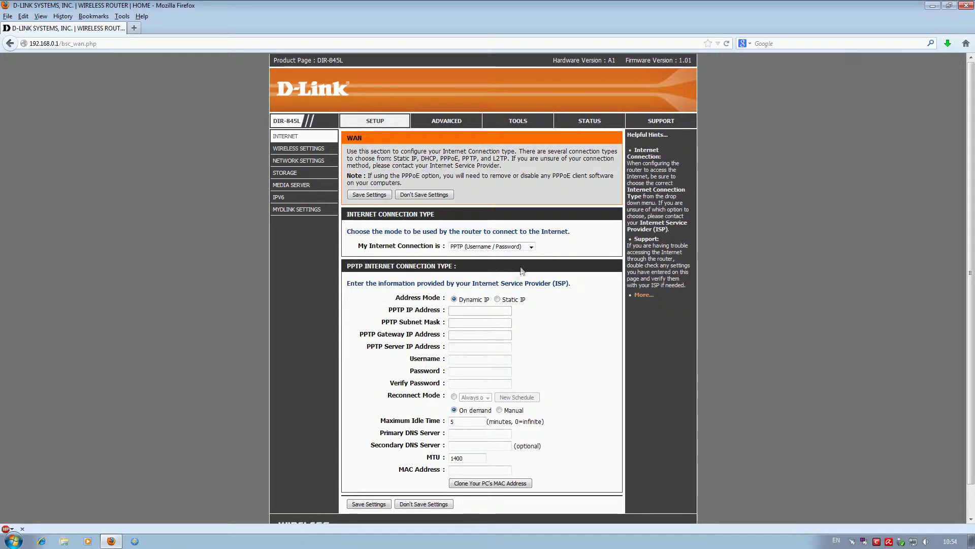
pyautogui.click(531, 247)
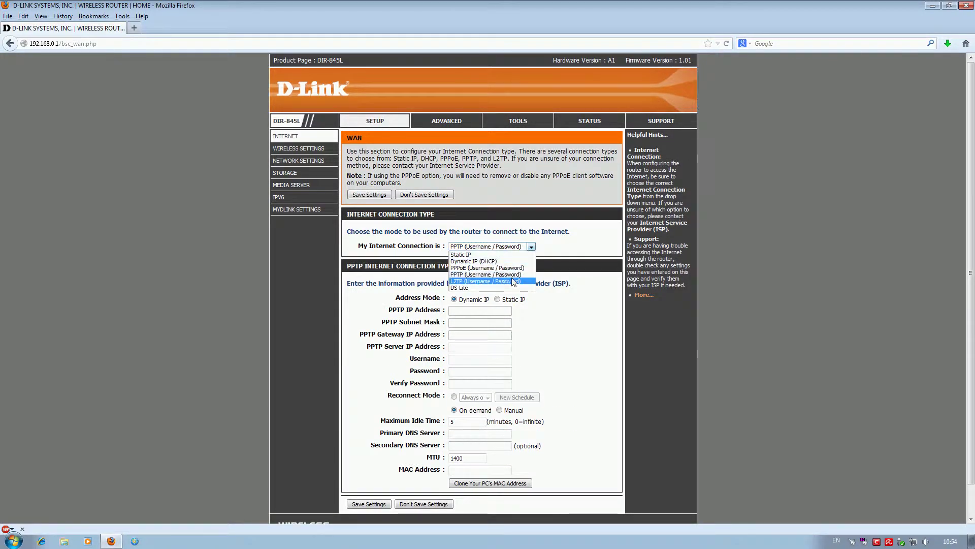
pyautogui.click(523, 281)
pyautogui.click(532, 247)
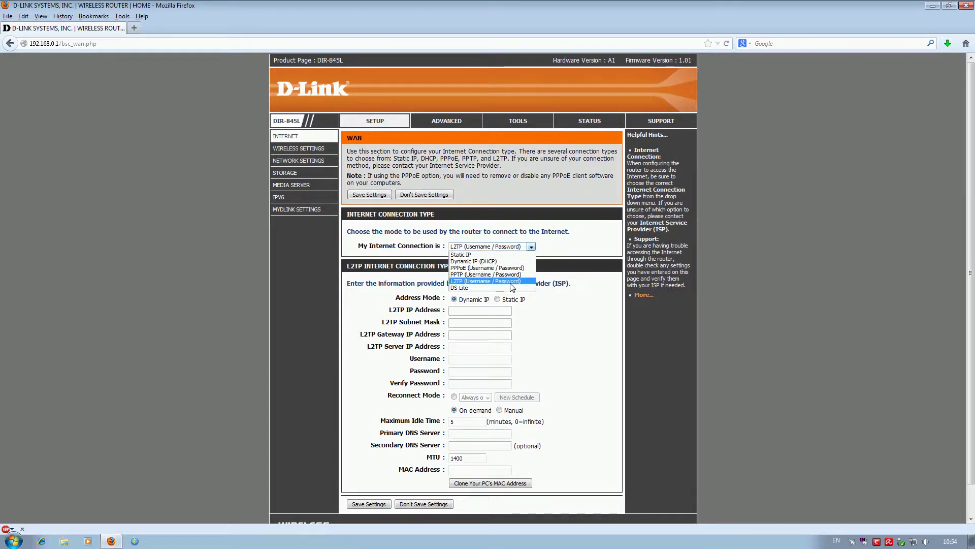
pyautogui.click(510, 289)
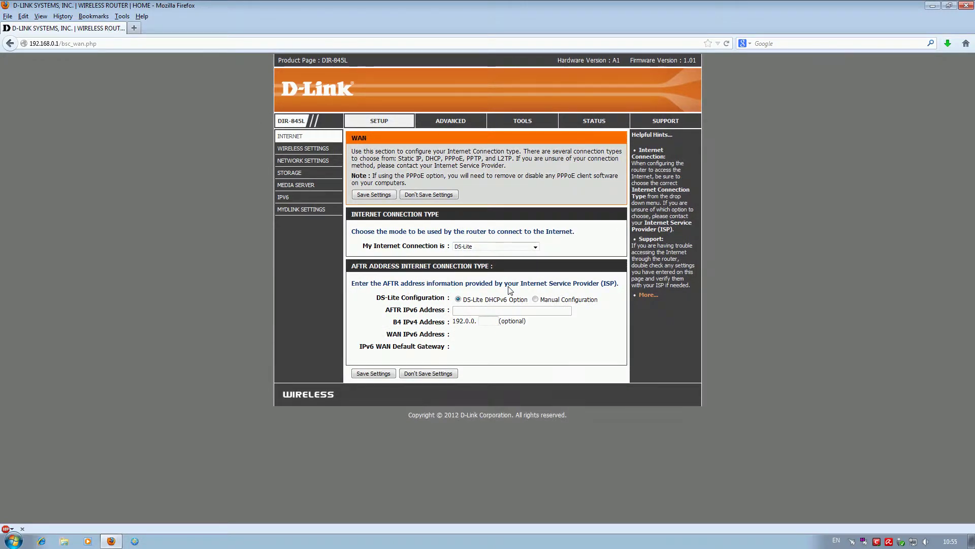
# Open the manual wireless connection setup and examine the 2.4 GHz band's schedule and 802.11 mode options
pyautogui.click(303, 148)
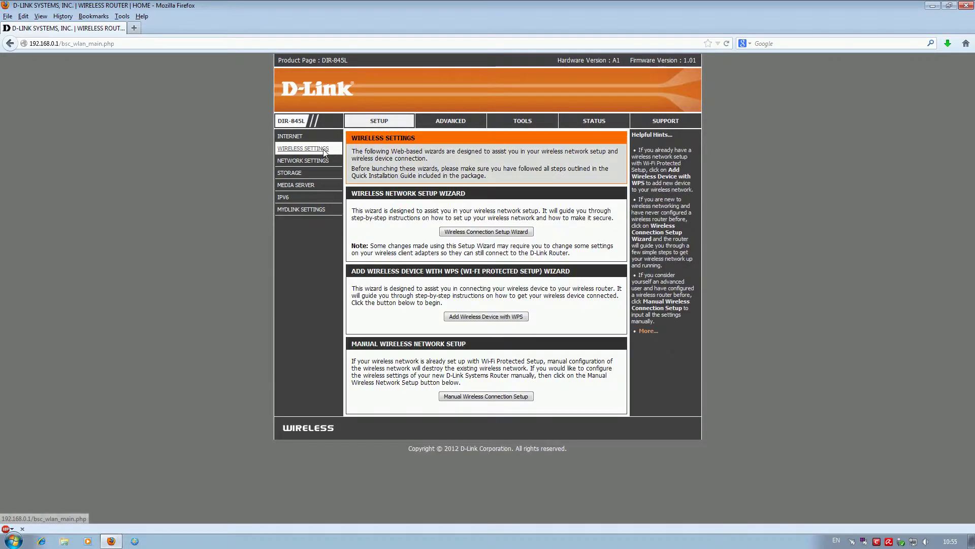
pyautogui.click(460, 396)
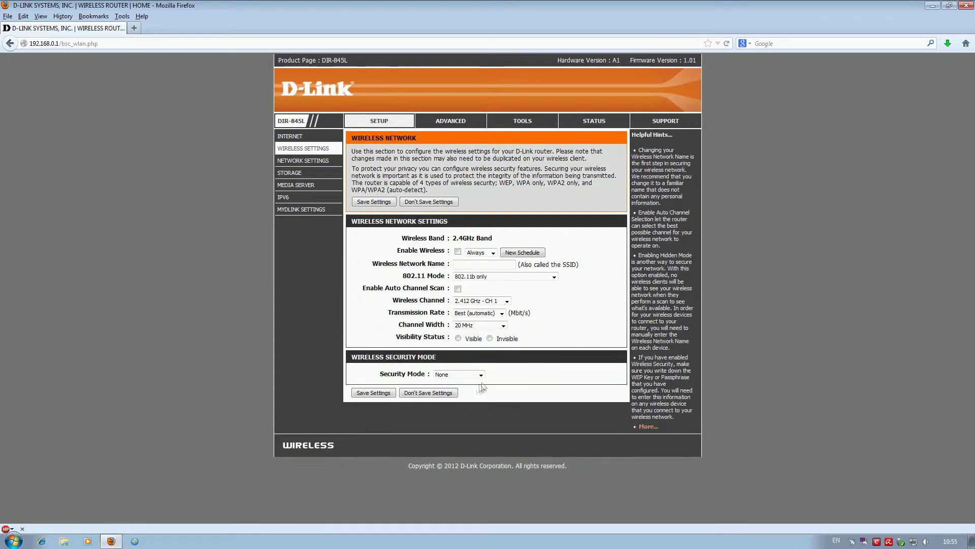
pyautogui.click(488, 257)
pyautogui.click(550, 277)
pyautogui.click(550, 278)
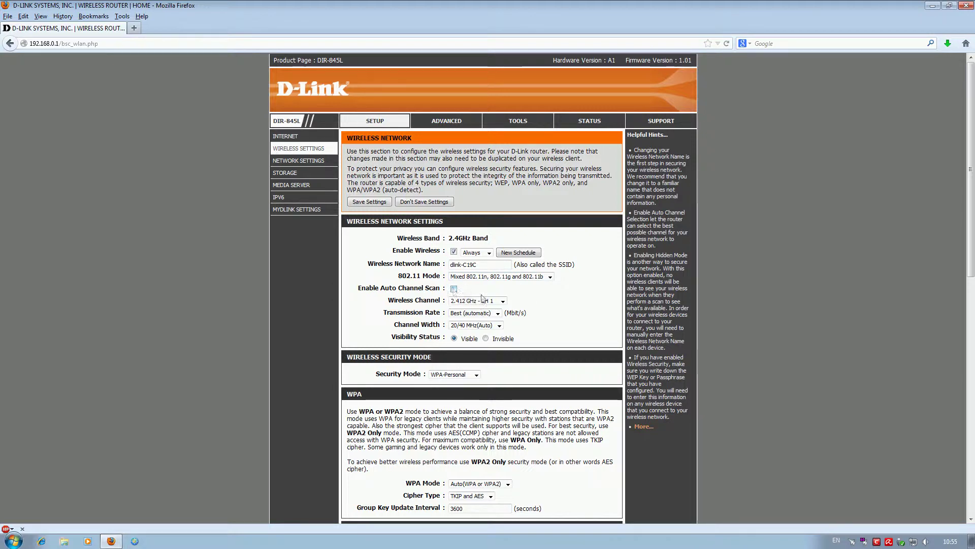
# Check the 2.4 GHz wireless channel selection and enable Auto Channel Scan for that band
pyautogui.click(481, 300)
pyautogui.click(475, 300)
pyautogui.click(454, 289)
# Examine the transmission rate, channel width and security mode options for the 2.4 GHz network
pyautogui.click(499, 314)
pyautogui.click(500, 325)
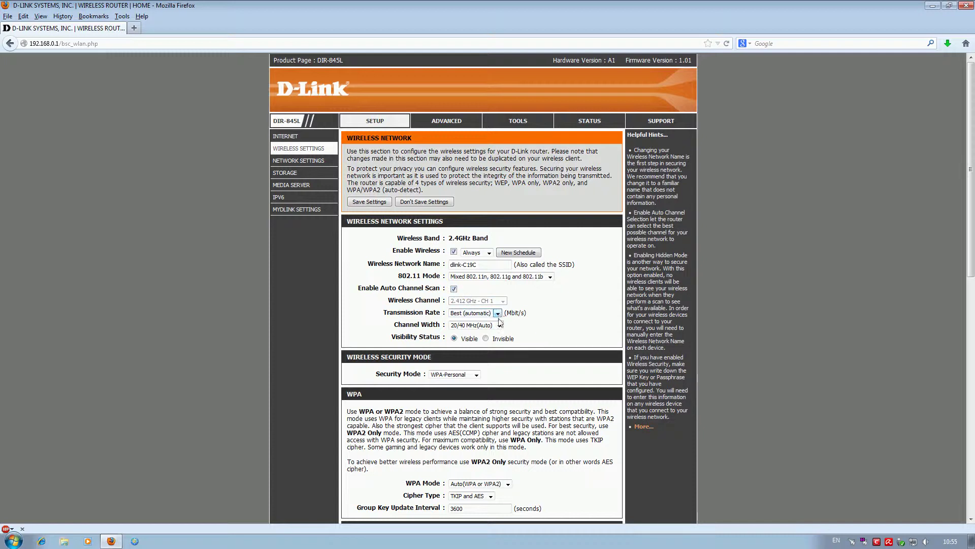
pyautogui.click(500, 325)
pyautogui.click(500, 328)
pyautogui.click(476, 375)
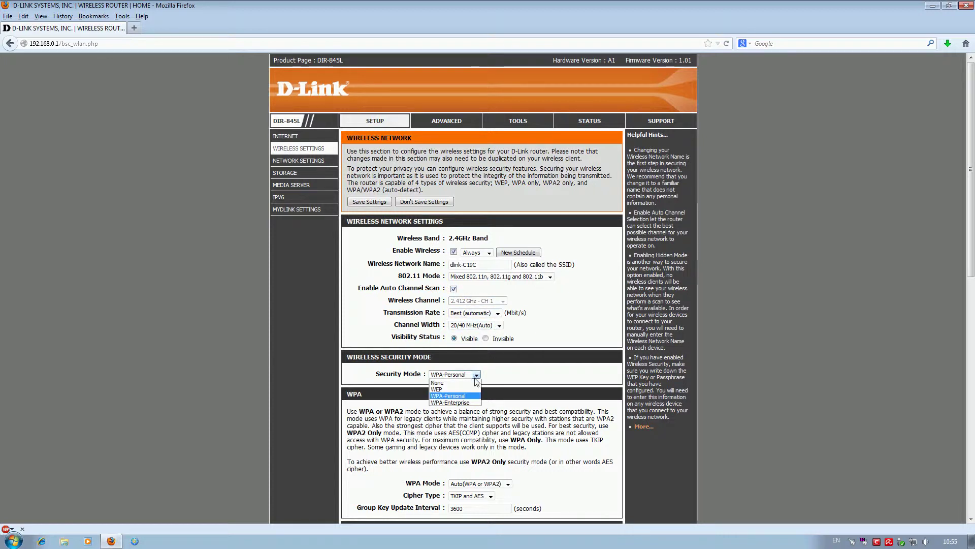
pyautogui.click(476, 379)
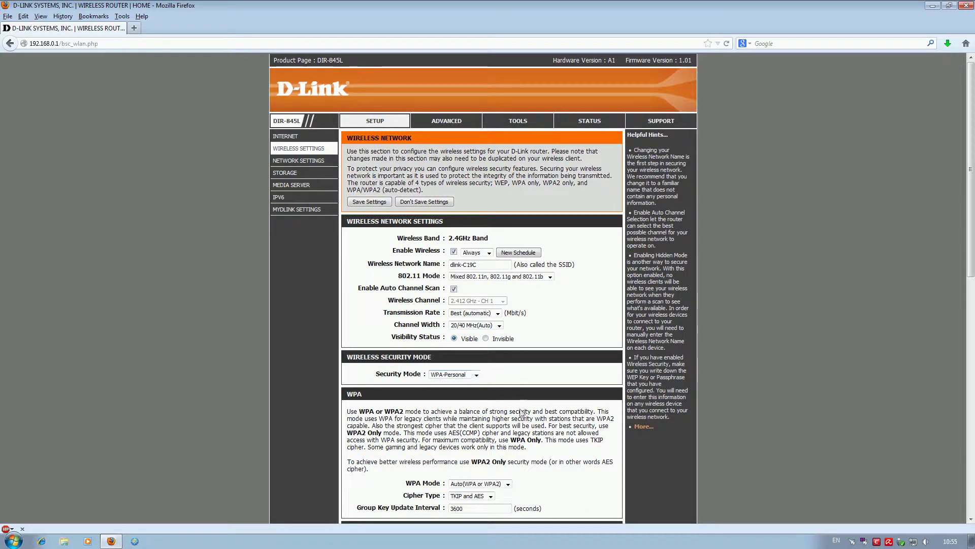
# Examine the 5 GHz network's schedule and 802.11 mode options
pyautogui.scroll(-5, 519, 410)
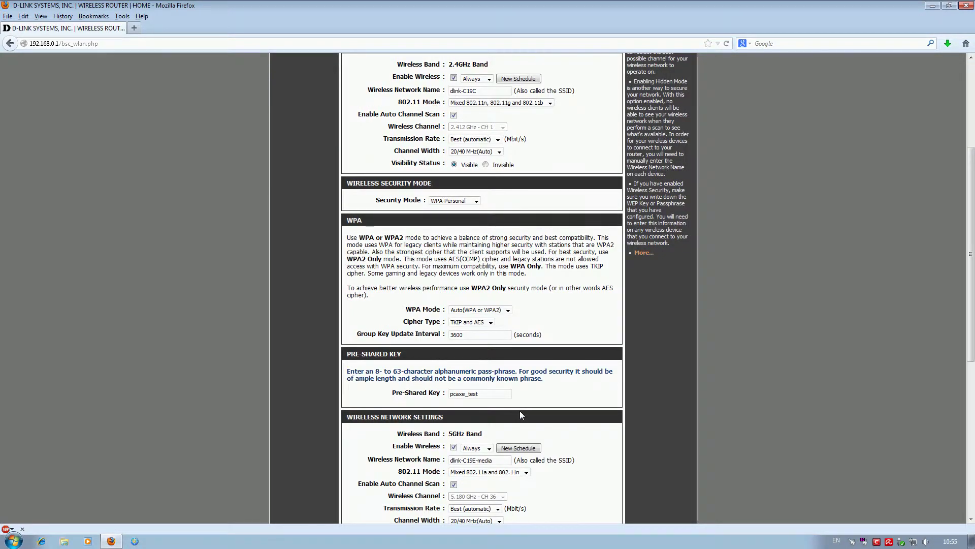
pyautogui.scroll(-3, 519, 410)
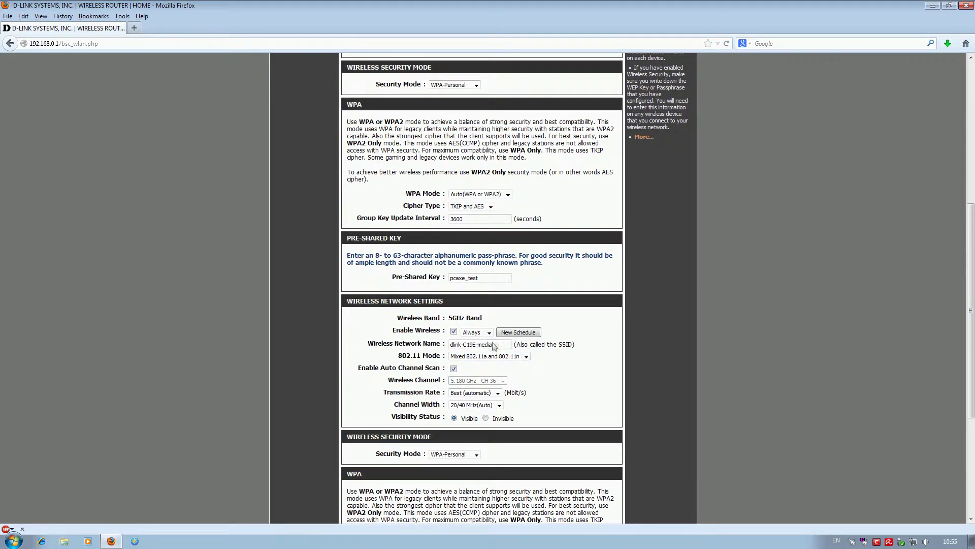
pyautogui.click(490, 334)
pyautogui.click(526, 356)
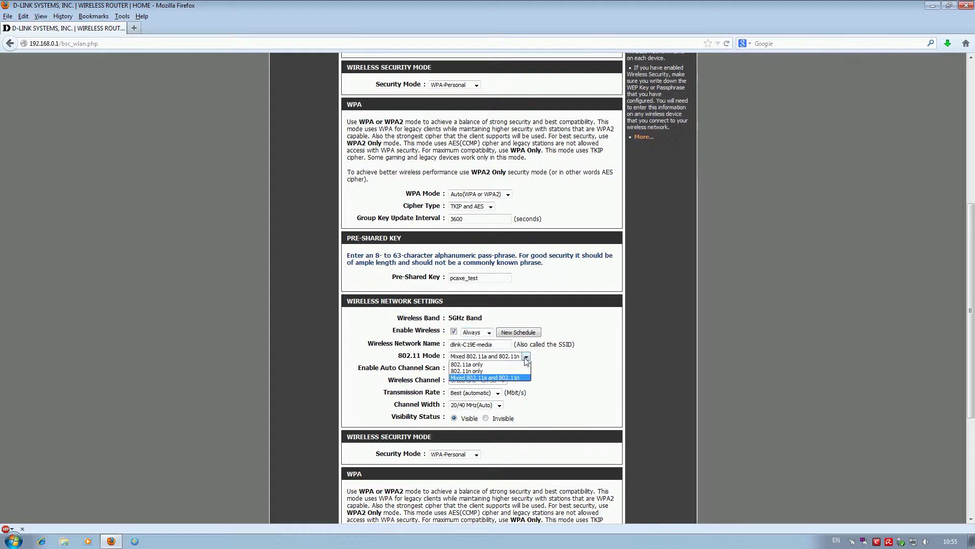
pyautogui.click(526, 358)
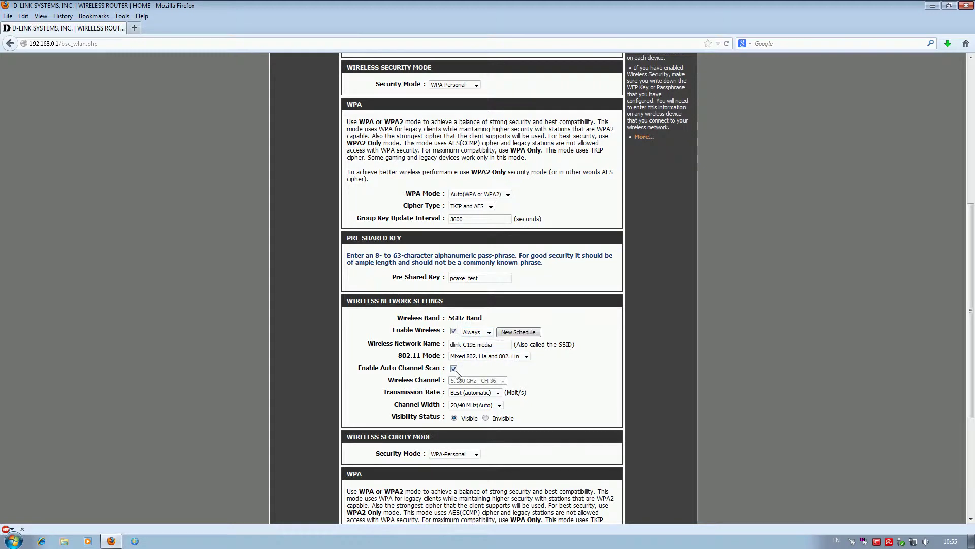
# Check the 5 GHz wireless channel selection and leave Auto Channel Scan enabled for that band
pyautogui.click(502, 380)
pyautogui.click(472, 386)
pyautogui.click(454, 368)
# Examine the channel width and security mode options for the 5 GHz network
pyautogui.click(490, 333)
pyautogui.click(498, 405)
pyautogui.click(498, 406)
pyautogui.scroll(-2, 493, 411)
pyautogui.click(477, 454)
pyautogui.click(477, 400)
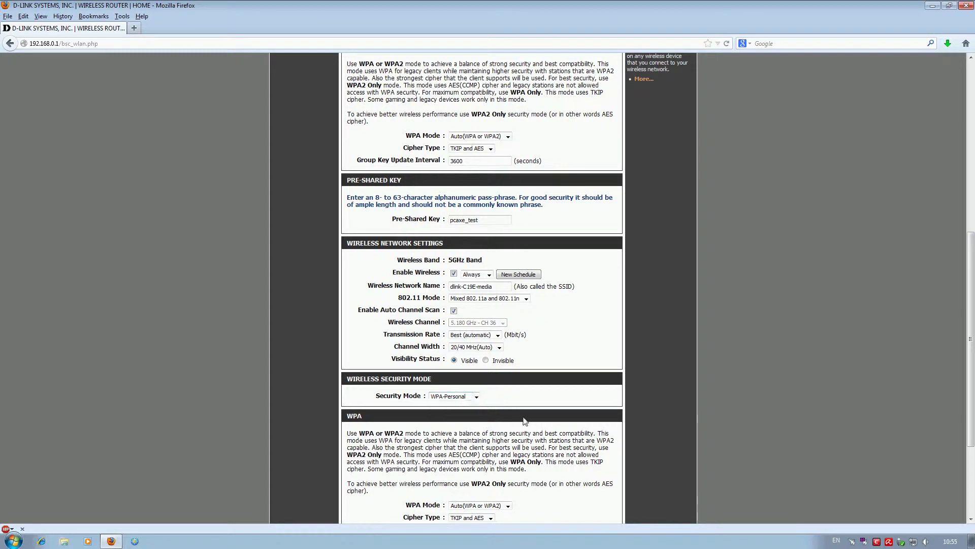
# Examine the WPA mode and cipher type options for the 5 GHz network
pyautogui.scroll(-2, 488, 422)
pyautogui.click(507, 448)
pyautogui.click(508, 449)
pyautogui.scroll(-2, 513, 449)
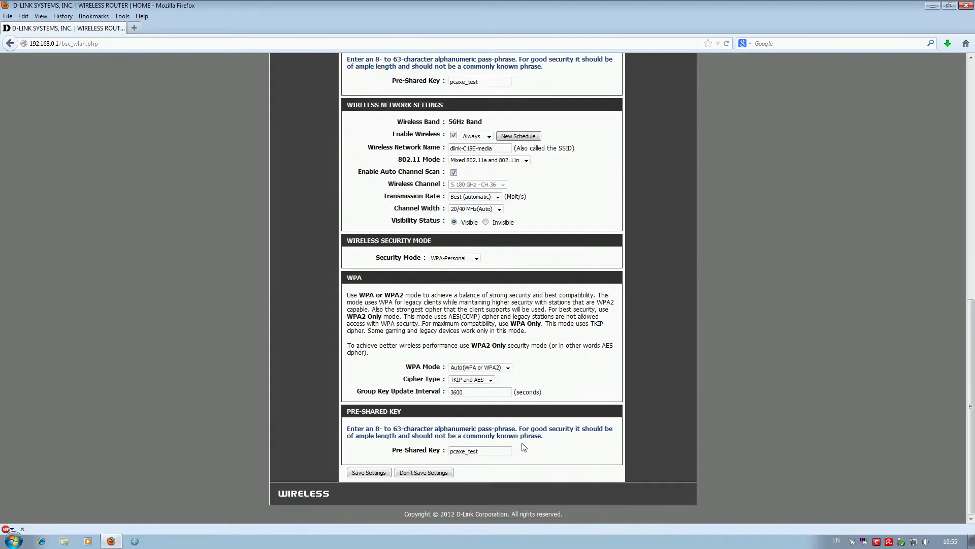
pyautogui.click(485, 384)
pyautogui.click(485, 384)
pyautogui.scroll(12, 493, 391)
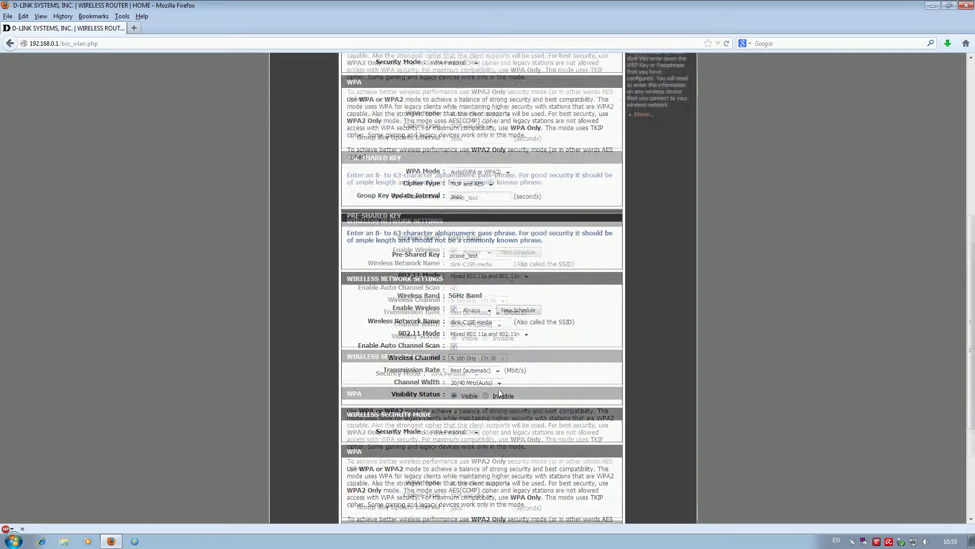
pyautogui.scroll(3, 501, 393)
# In the network settings, fill the DHCP reservation form with the details of the computer AMD
pyautogui.click(323, 163)
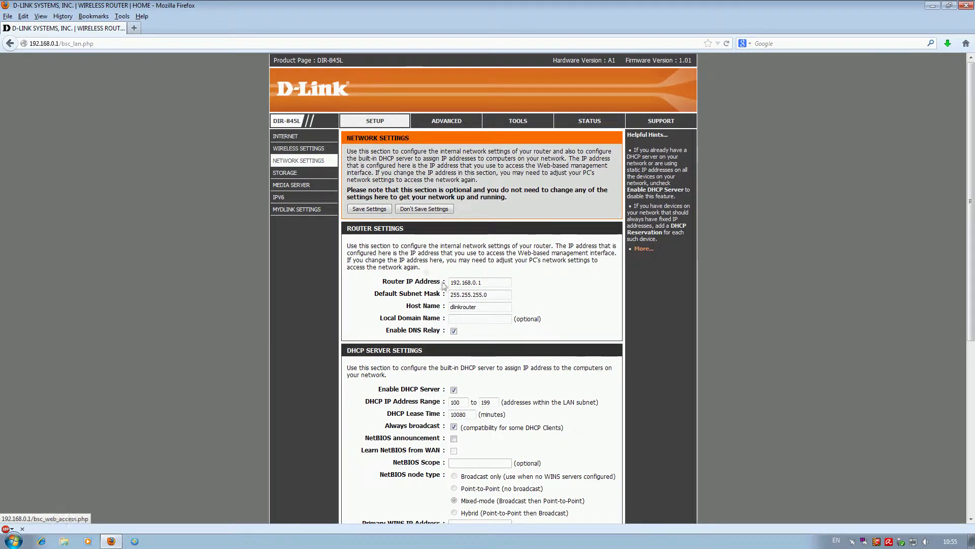
pyautogui.scroll(-2, 541, 422)
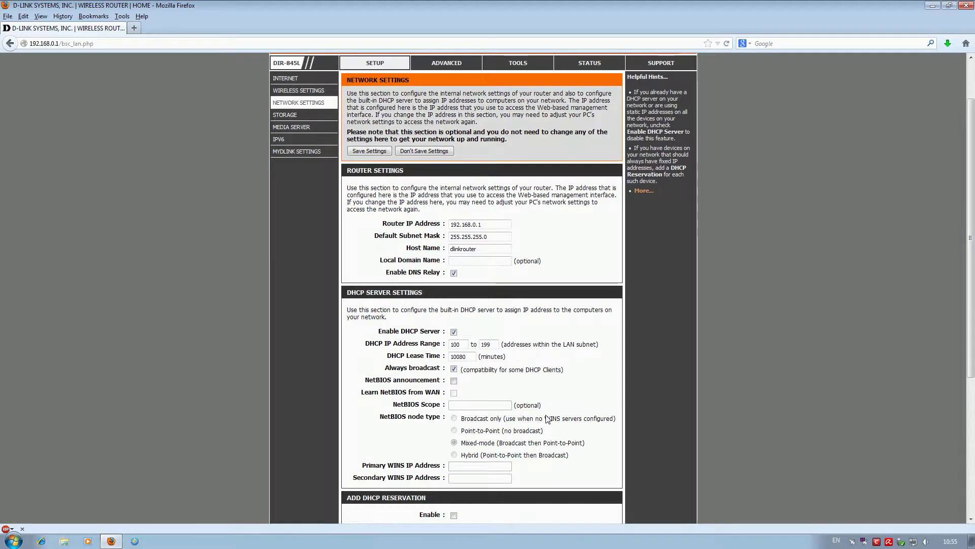
pyautogui.scroll(-2, 548, 419)
pyautogui.scroll(-1, 548, 419)
pyautogui.click(584, 424)
pyautogui.click(533, 412)
pyautogui.scroll(-2, 564, 426)
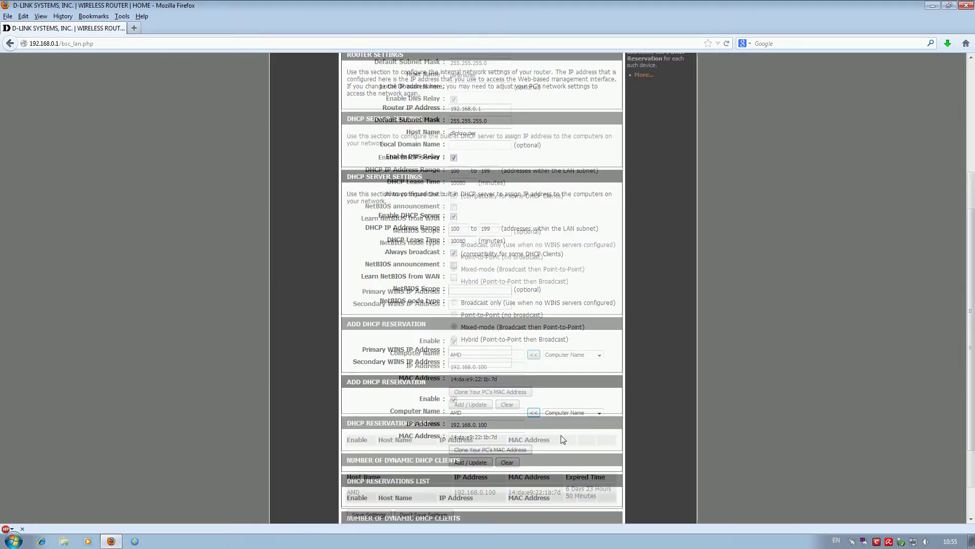
pyautogui.scroll(5, 562, 439)
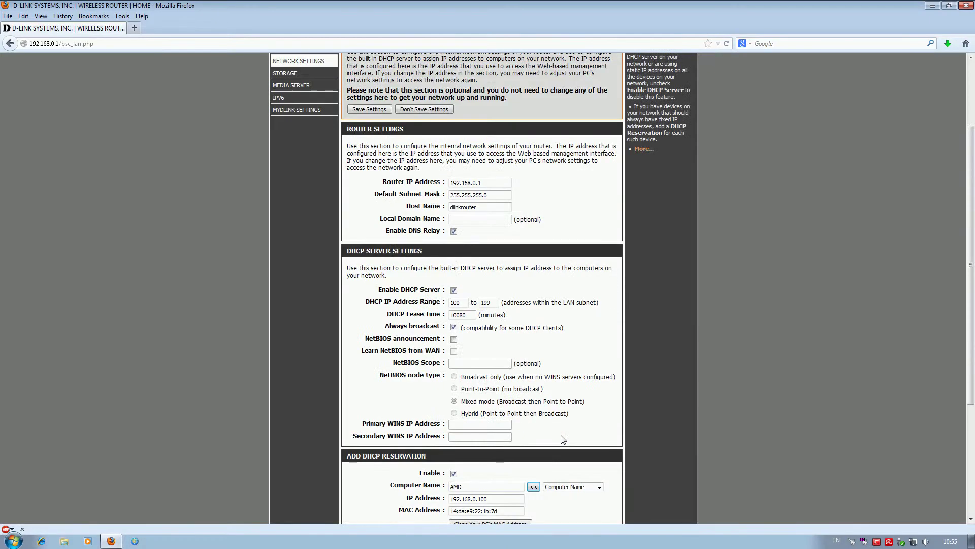
# In the storage settings, add a SharePort user by entering a user name, password and password verification
pyautogui.click(289, 175)
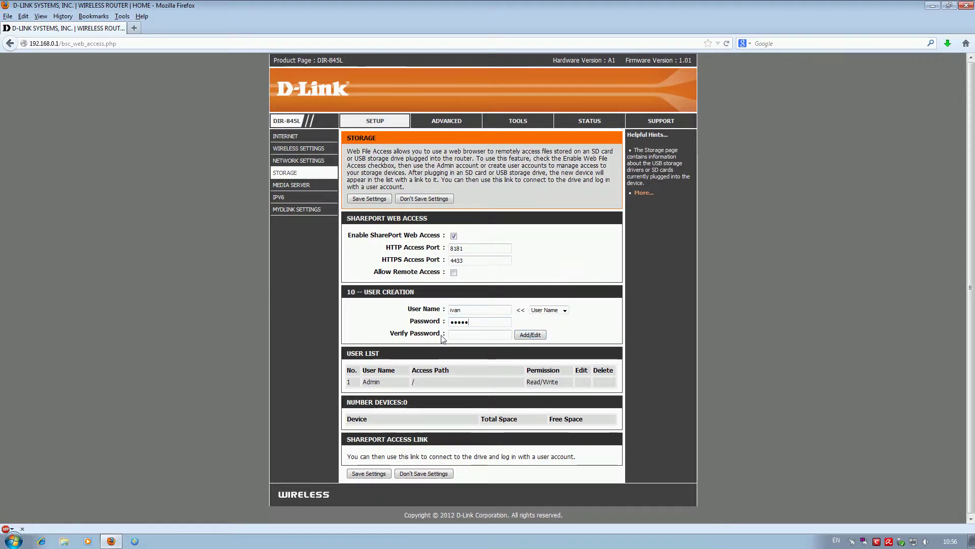
pyautogui.click(458, 337)
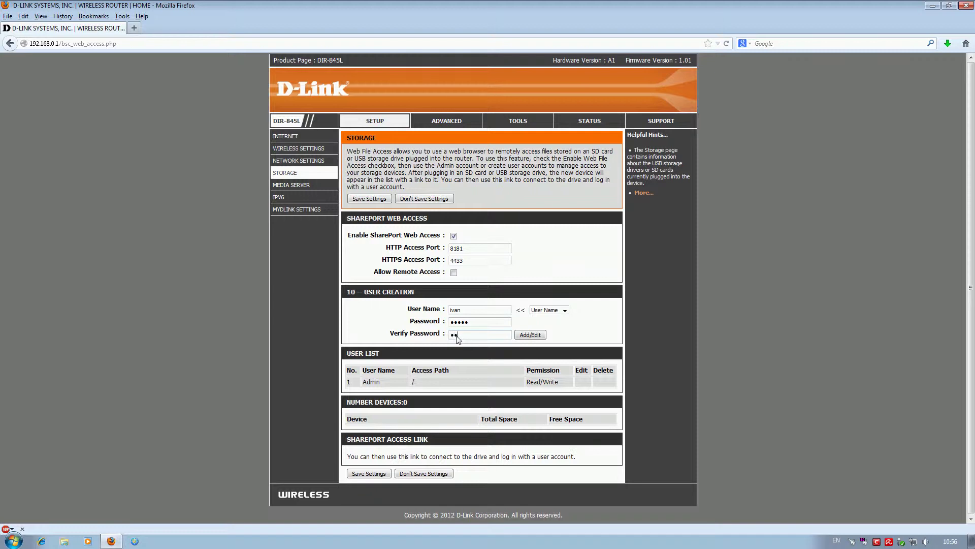
pyautogui.press('Return')
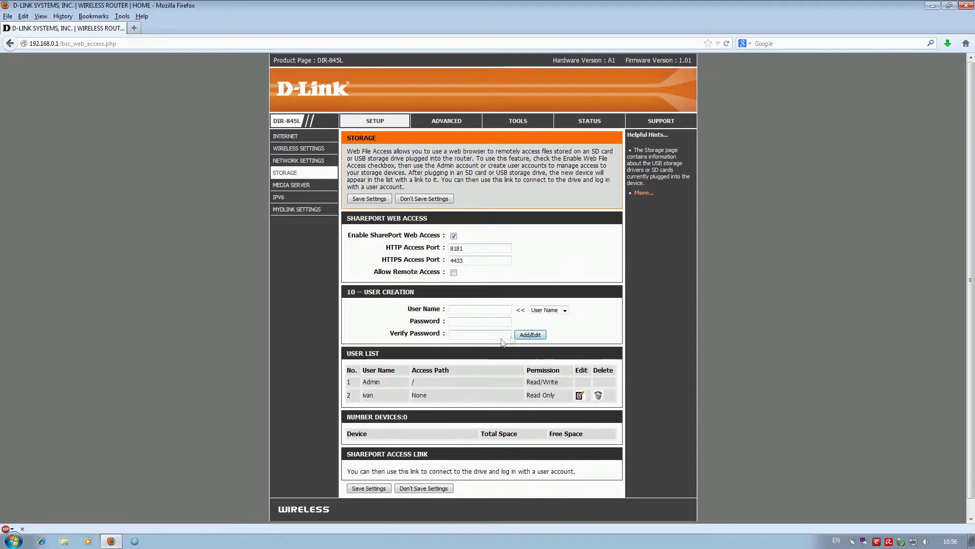
# Look over the media server page and the IPv6 page's connection type and autoconfiguration type options
pyautogui.click(300, 186)
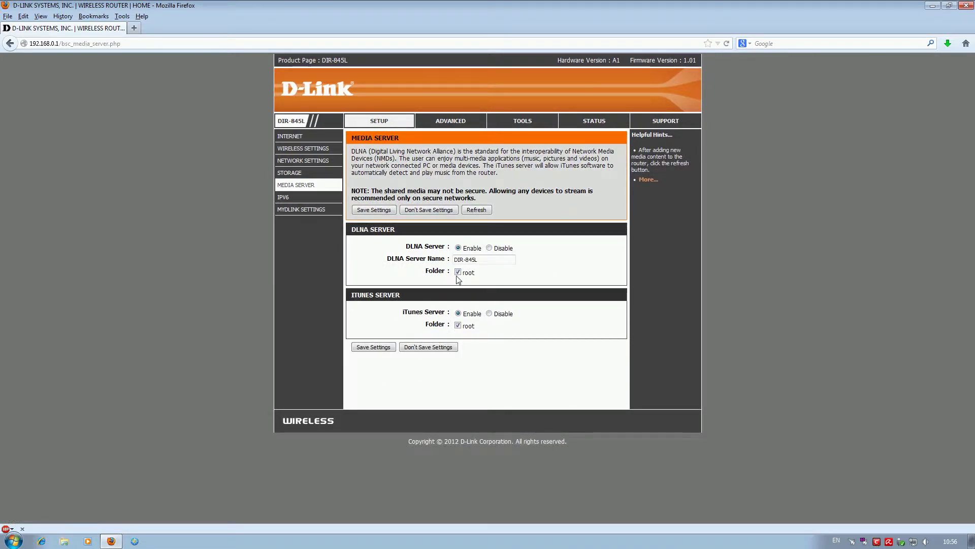
pyautogui.click(300, 199)
pyautogui.click(502, 370)
pyautogui.click(547, 223)
pyautogui.click(542, 230)
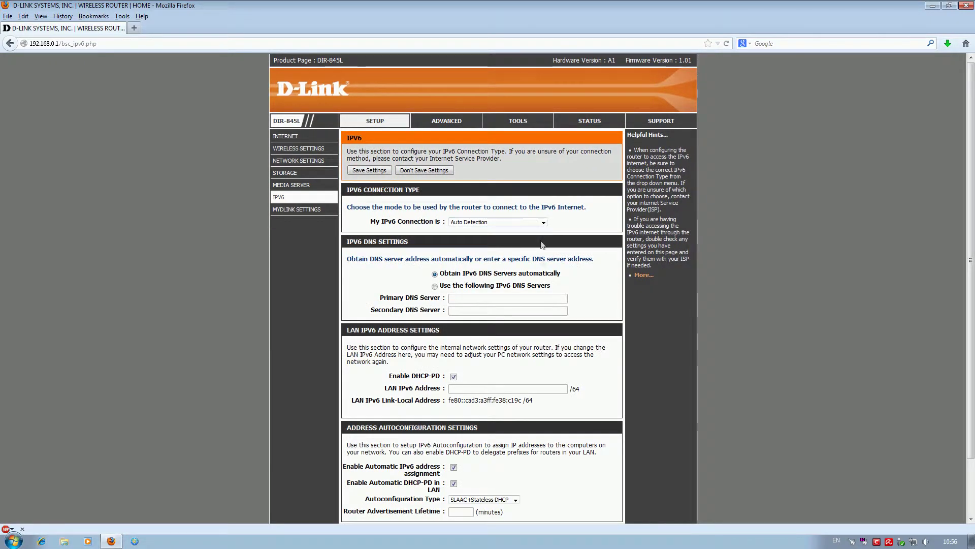
pyautogui.scroll(-3, 535, 315)
pyautogui.click(514, 437)
pyautogui.click(521, 423)
# Select Static IPv6 and Autoconfiguration (SLAAC/DHCPv6) in turn as the IPv6 connection type to examine their settings
pyautogui.click(545, 163)
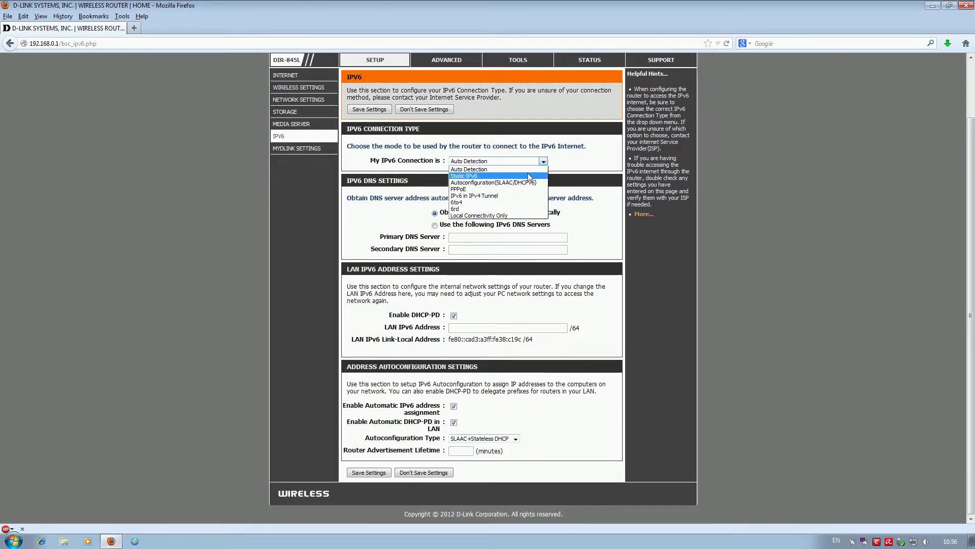
pyautogui.click(528, 176)
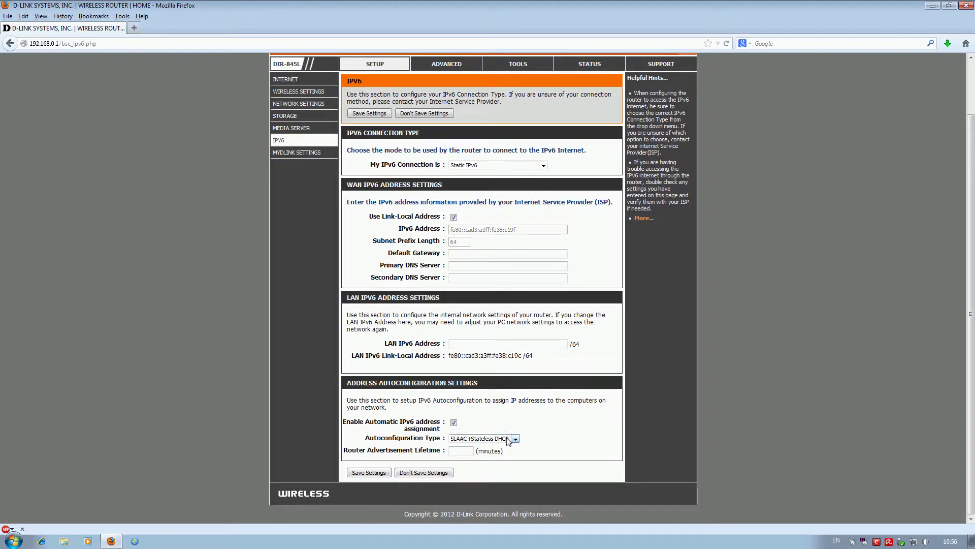
pyautogui.click(543, 165)
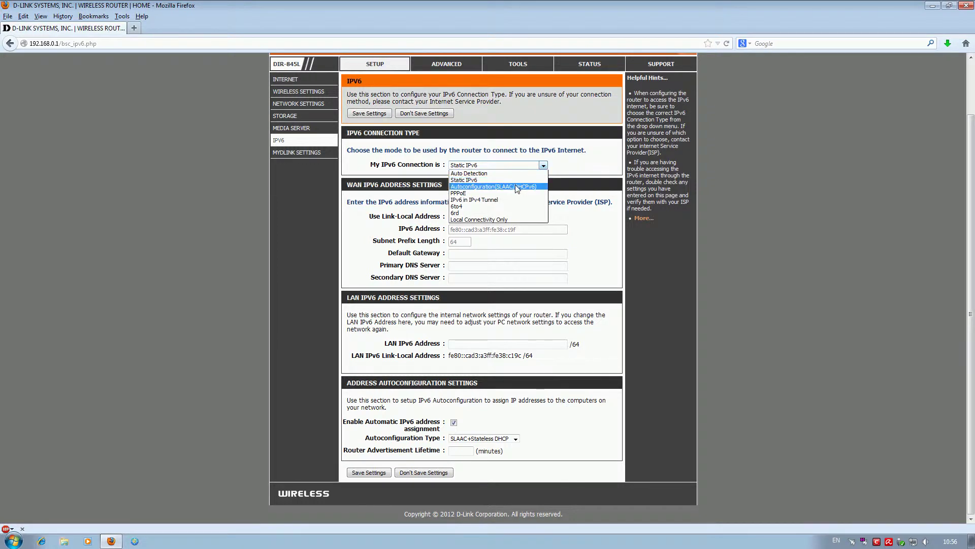
pyautogui.click(529, 183)
pyautogui.click(514, 443)
pyautogui.click(513, 446)
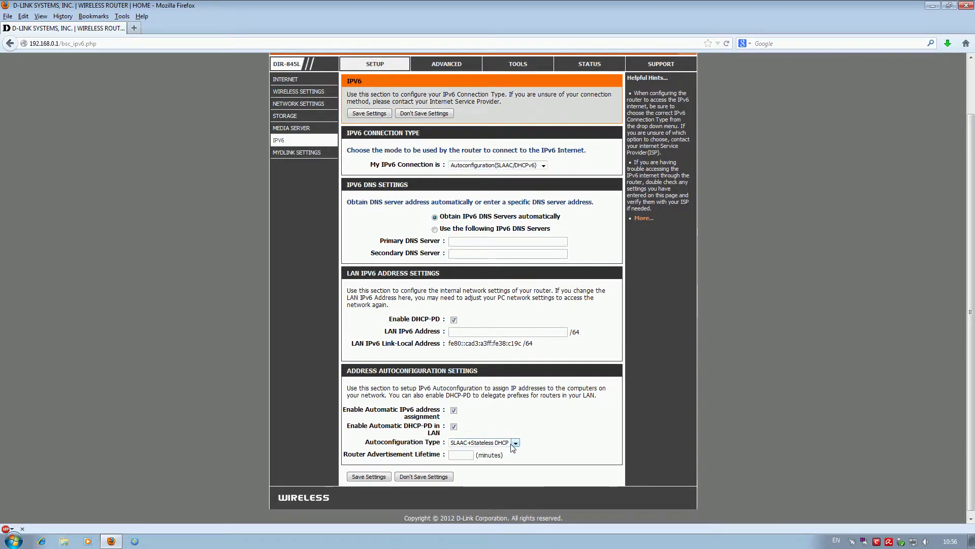
# Select PPPoE as the IPv6 connection type and examine its connection, DNS, LAN and autoconfiguration settings
pyautogui.click(516, 170)
pyautogui.click(494, 190)
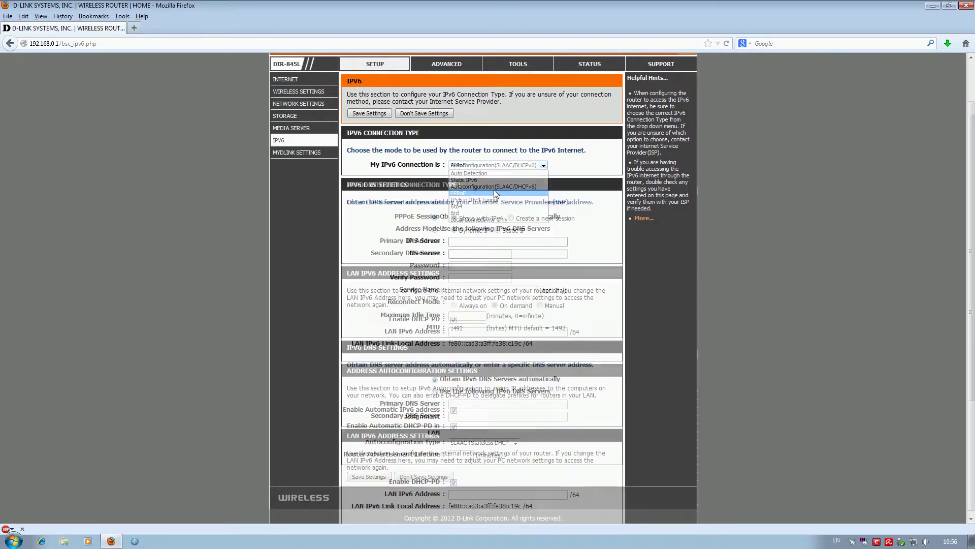
pyautogui.scroll(-2, 522, 436)
pyautogui.scroll(-2, 530, 451)
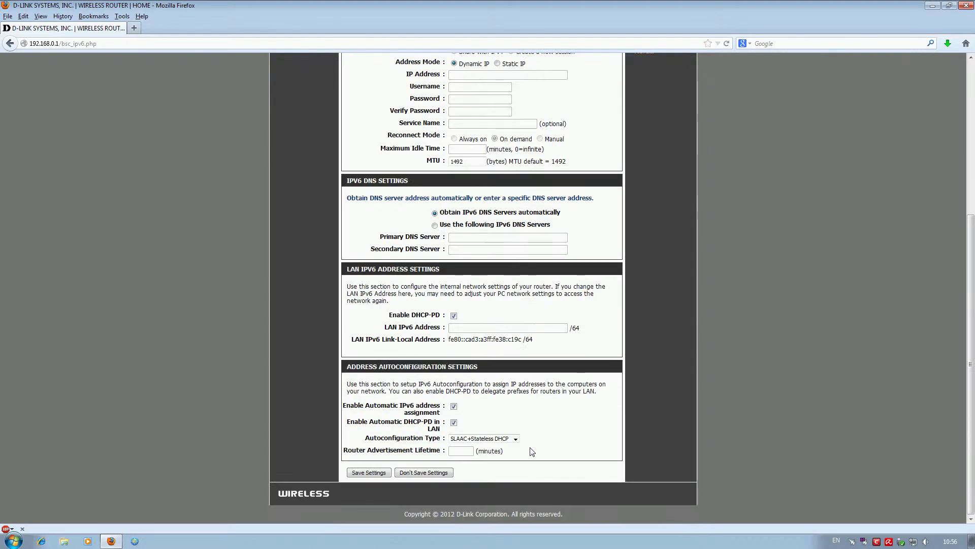
pyautogui.click(517, 441)
pyautogui.click(517, 442)
pyautogui.scroll(2, 560, 426)
pyautogui.scroll(2, 560, 427)
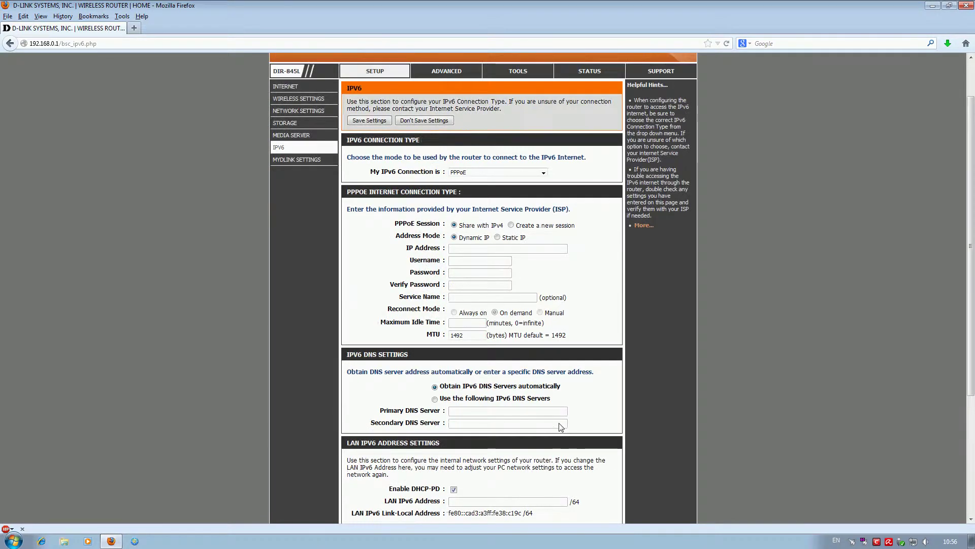
pyautogui.scroll(1, 482, 191)
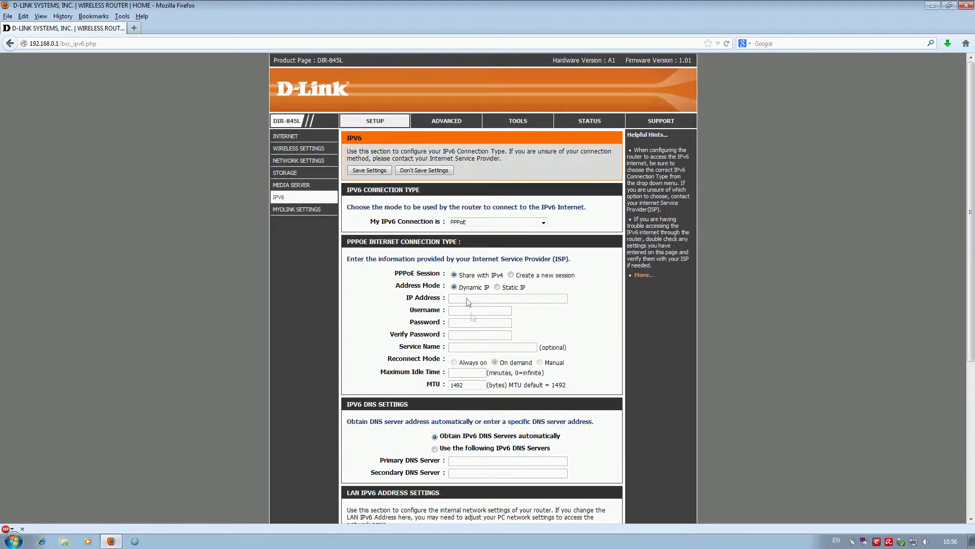
# Select IPv6 in IPv4 Tunnel as the IPv6 connection type and examine its tunnel, DNS, LAN and autoconfiguration settings
pyautogui.click(483, 222)
pyautogui.click(474, 257)
pyautogui.scroll(-2, 543, 401)
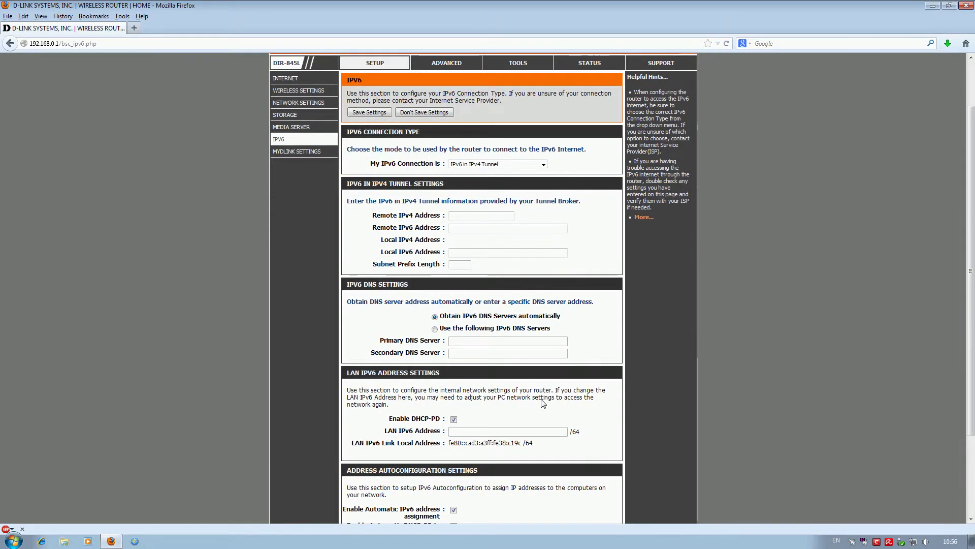
pyautogui.scroll(-1, 542, 403)
pyautogui.click(514, 433)
pyautogui.click(482, 450)
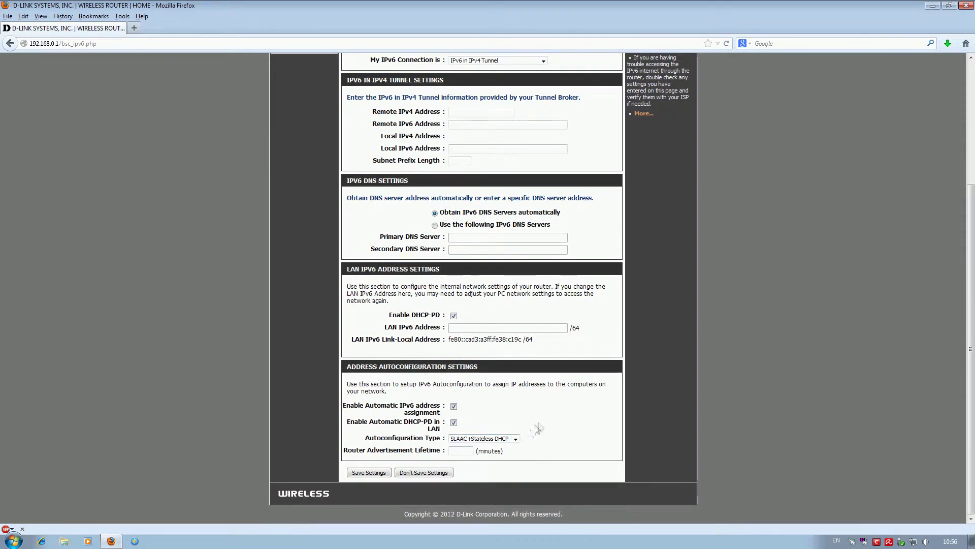
pyautogui.scroll(2, 541, 426)
pyautogui.scroll(1, 540, 426)
# Select 6to4 as the IPv6 connection type and examine its WAN, LAN and address autoconfiguration settings
pyautogui.click(496, 222)
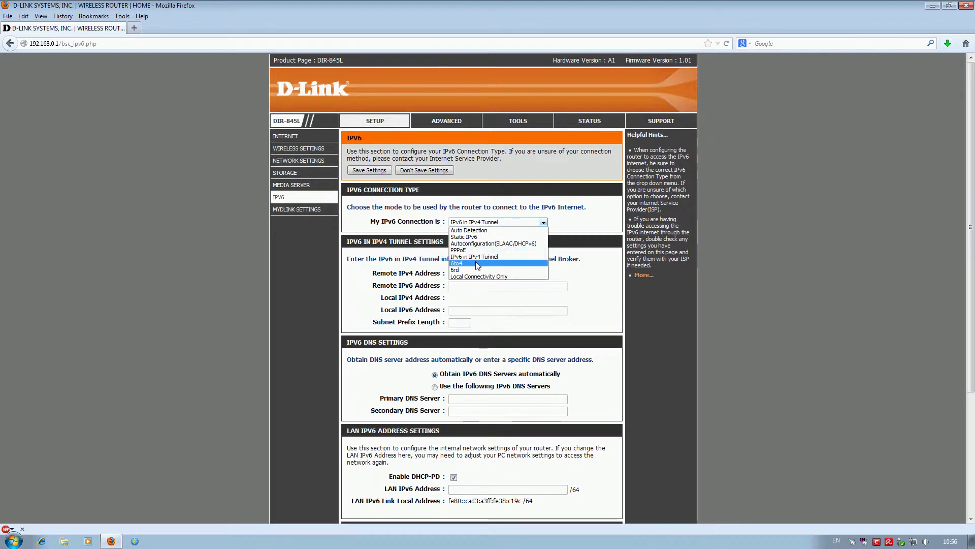
pyautogui.click(501, 267)
pyautogui.scroll(-1, 543, 392)
pyautogui.click(514, 438)
pyautogui.click(482, 447)
pyautogui.scroll(1, 497, 442)
# Select 6rd as the IPv6 connection type and look over its WAN, LAN and autoconfiguration settings
pyautogui.click(500, 222)
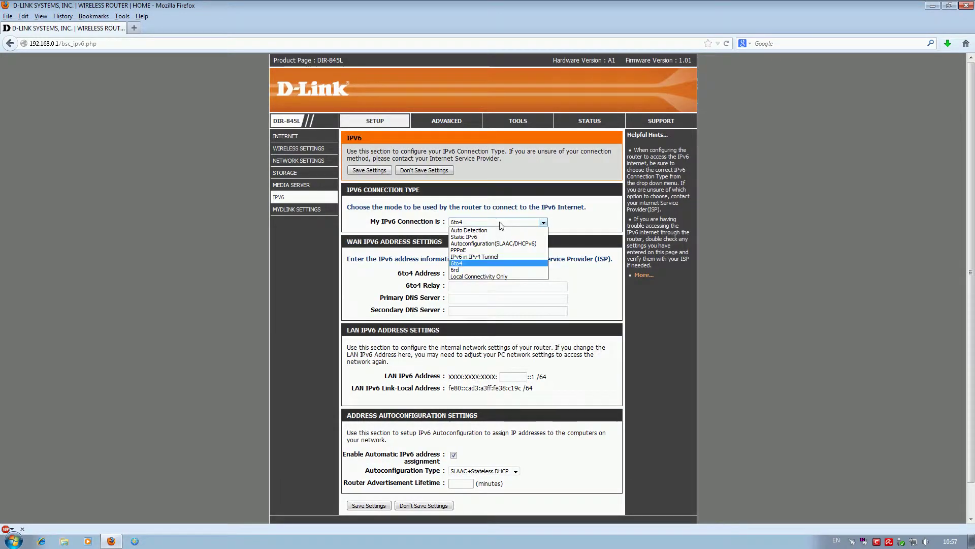
pyautogui.click(472, 270)
pyautogui.scroll(-3, 518, 380)
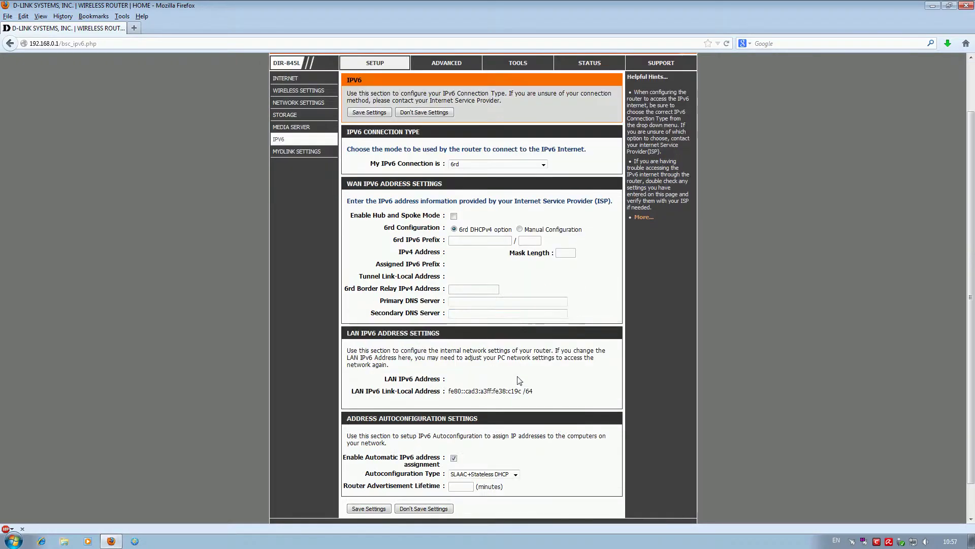
pyautogui.click(514, 438)
pyautogui.scroll(3, 501, 265)
# Select Local Connectivity Only as the IPv6 connection type and view its LAN address settings
pyautogui.click(498, 222)
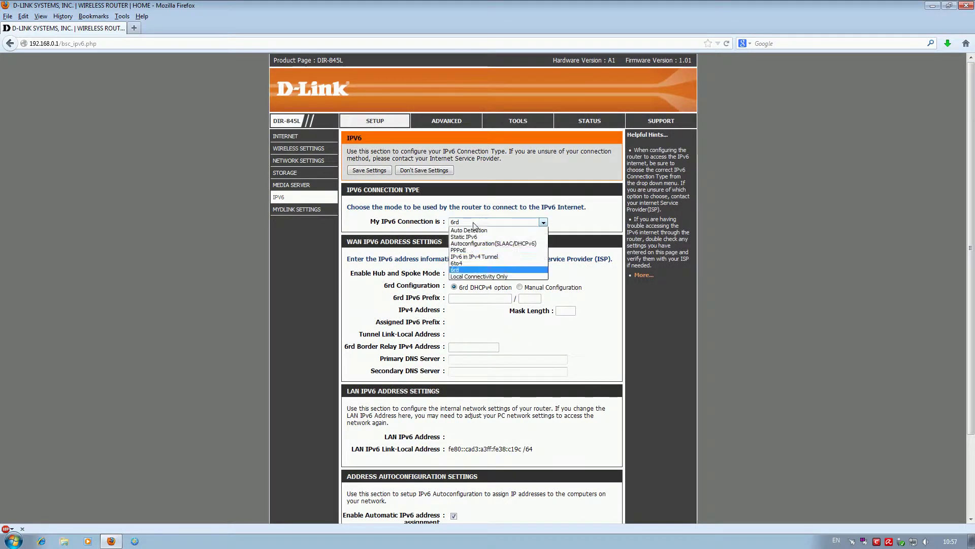
pyautogui.click(459, 279)
pyautogui.click(526, 223)
pyautogui.click(534, 222)
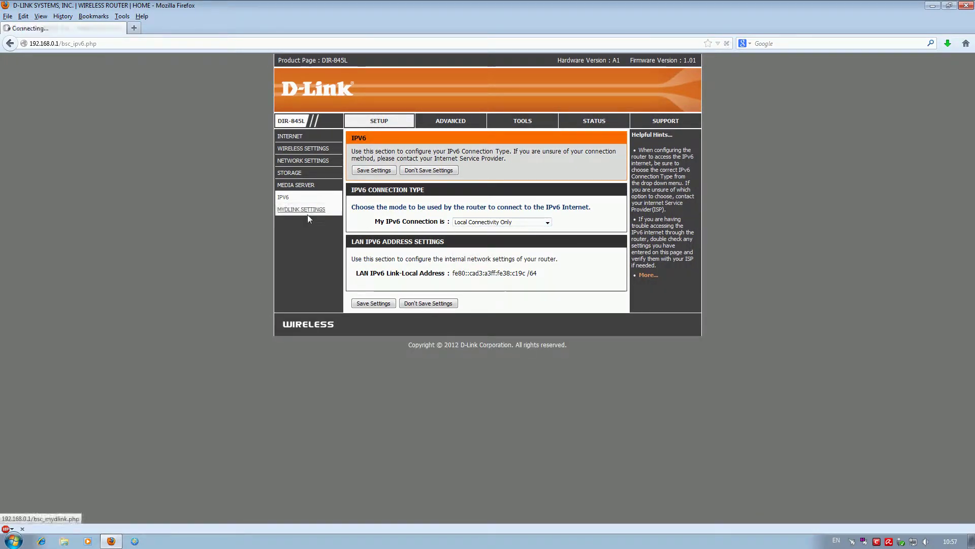
# View the mydlink settings, open the mydlink service registration and skip it
pyautogui.click(307, 215)
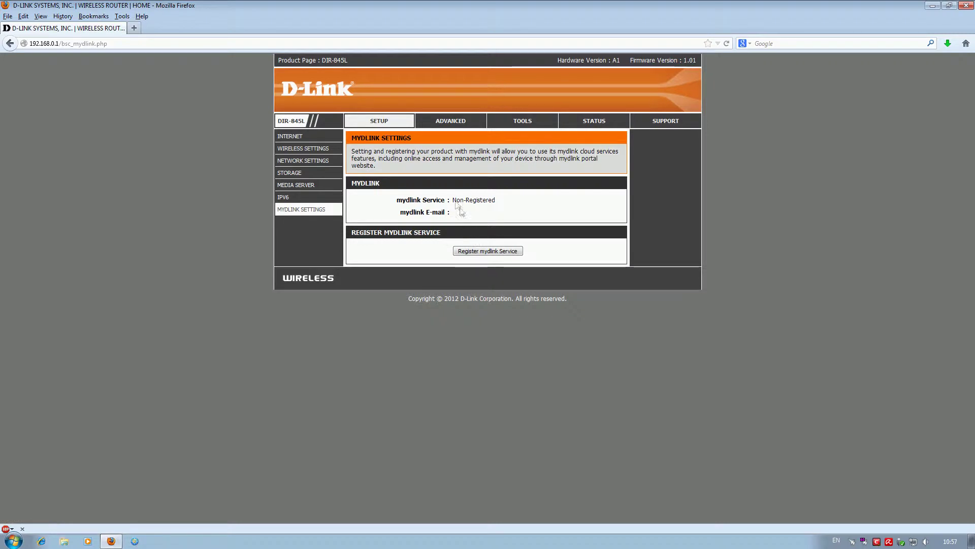
pyautogui.click(460, 251)
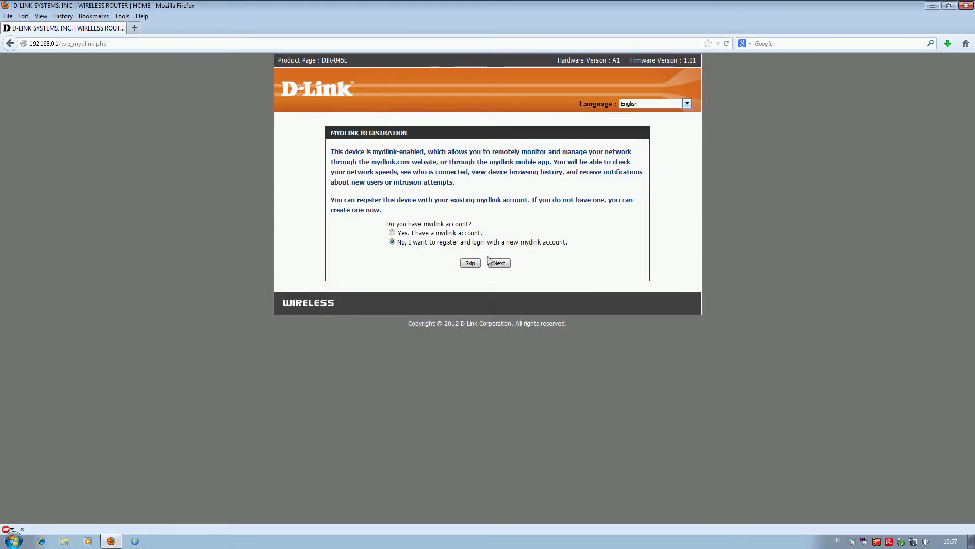
pyautogui.click(470, 263)
# In the advanced virtual server settings, fill the first rule with the predefined TELNET application
pyautogui.click(449, 123)
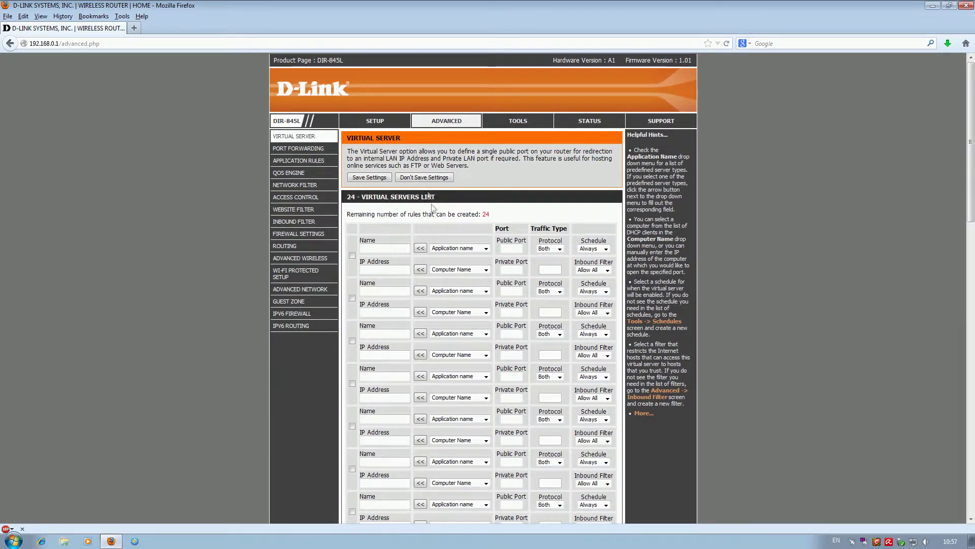
pyautogui.click(486, 249)
pyautogui.click(454, 255)
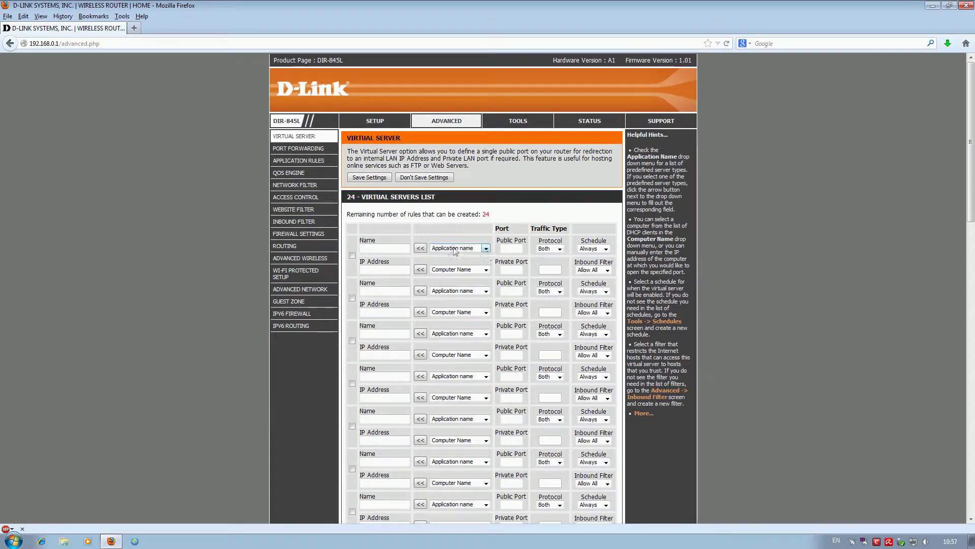
pyautogui.click(457, 248)
pyautogui.click(452, 291)
pyautogui.click(420, 247)
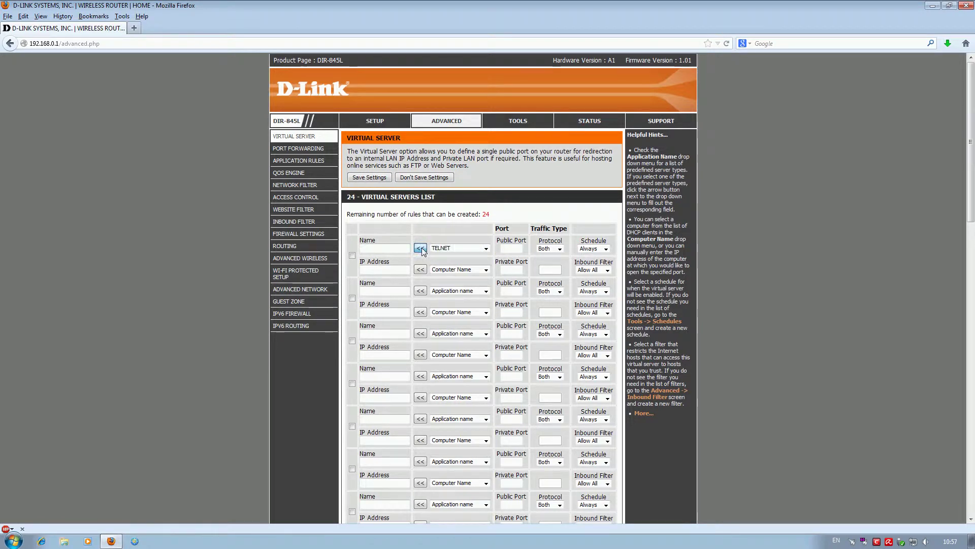
# Look over the protocol, schedule and inbound filter choices of the TELNET virtual server rule
pyautogui.click(554, 251)
pyautogui.click(599, 248)
pyautogui.click(604, 248)
pyautogui.click(604, 271)
pyautogui.click(603, 275)
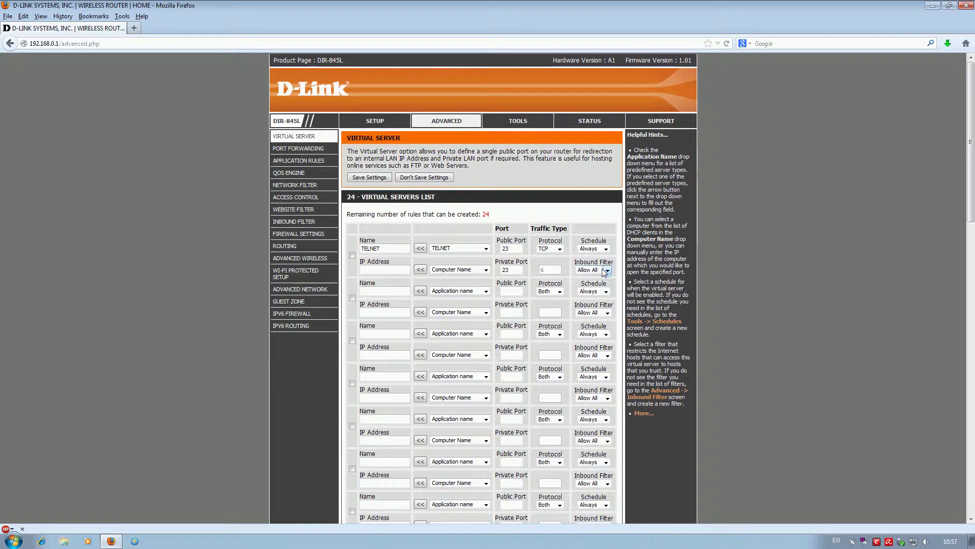
# Fill the first port forwarding rule with the predefined Age of Empires application and check its inbound filter choices
pyautogui.click(318, 148)
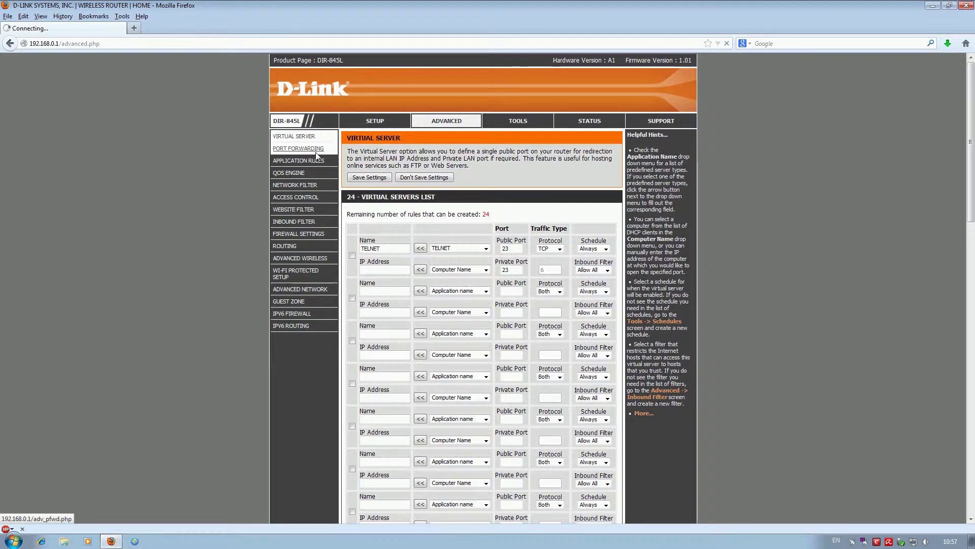
pyautogui.click(480, 255)
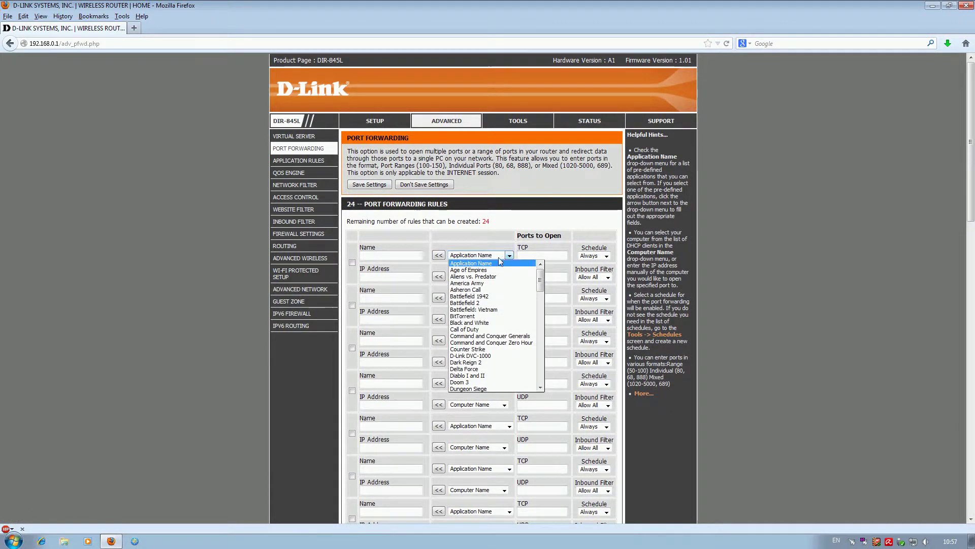
pyautogui.click(473, 266)
pyautogui.click(438, 255)
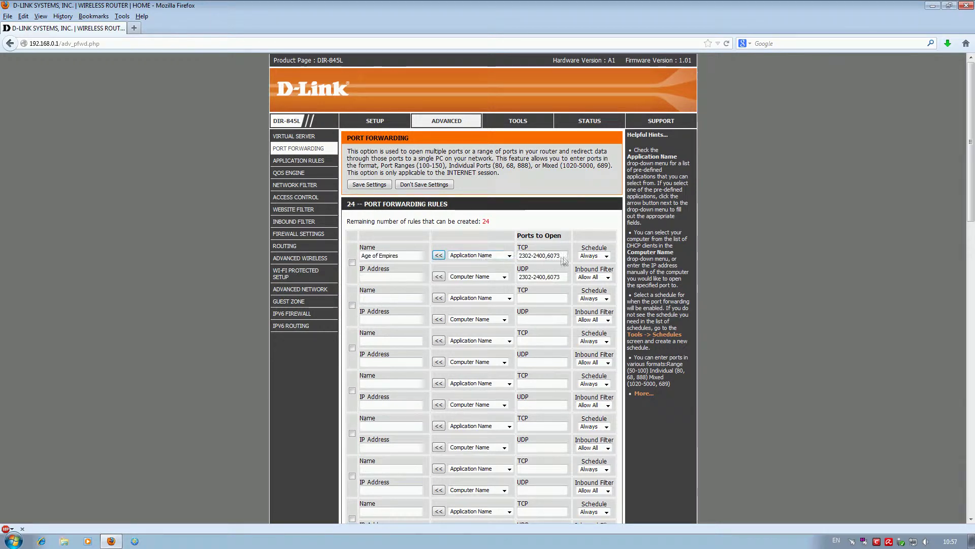
pyautogui.click(607, 277)
pyautogui.click(608, 284)
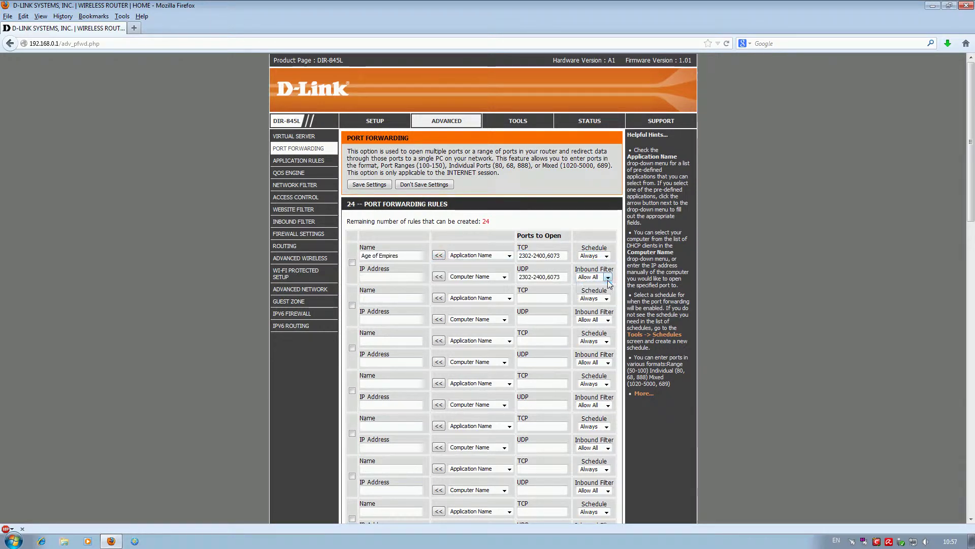
# In the application rules, choose AIM Talk for the first rule and review its traffic type and schedule choices
pyautogui.click(306, 162)
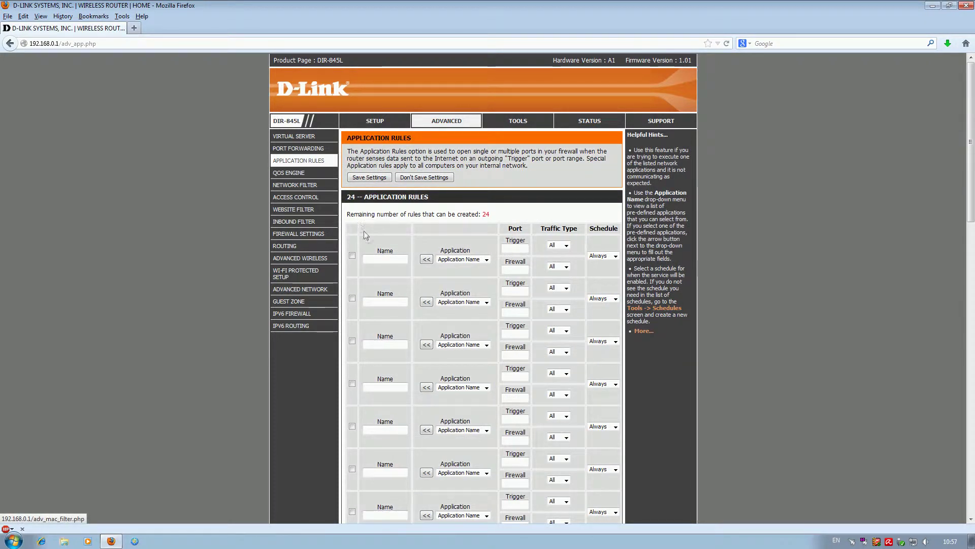
pyautogui.click(452, 260)
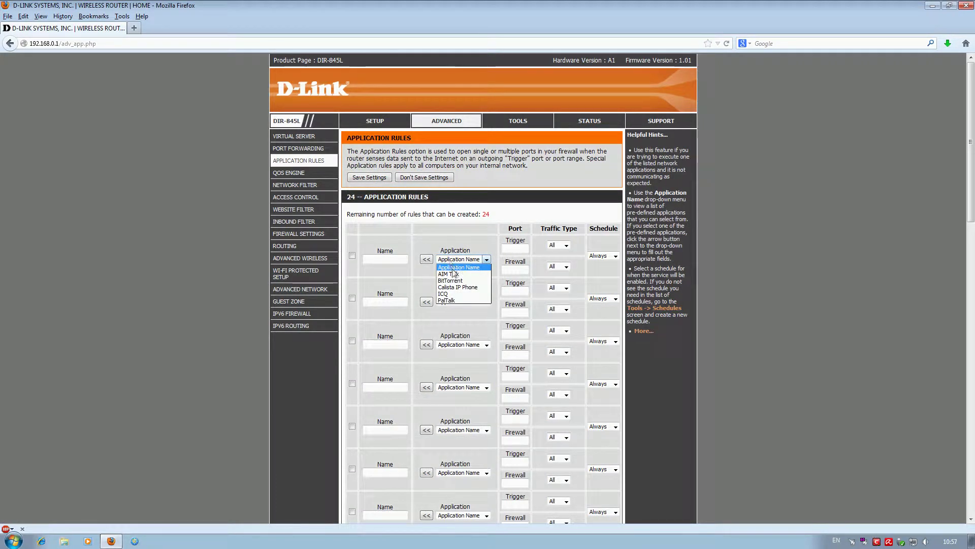
pyautogui.click(454, 273)
pyautogui.click(561, 245)
pyautogui.click(555, 259)
pyautogui.click(601, 256)
pyautogui.click(601, 262)
# Enable QoS in the QoS Engine settings and examine the transmission rate choices and the Strict Priority and Weighted Fair queue types
pyautogui.click(303, 178)
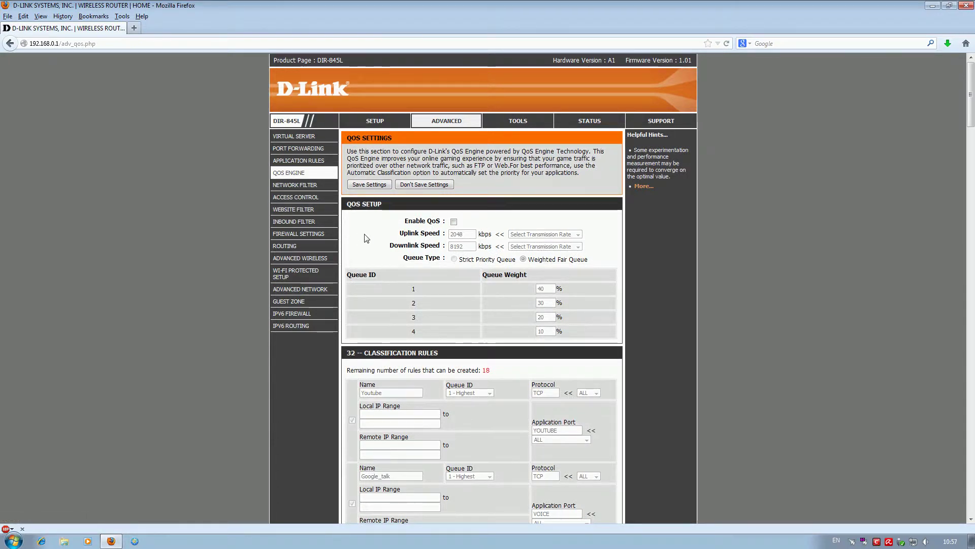
pyautogui.click(453, 222)
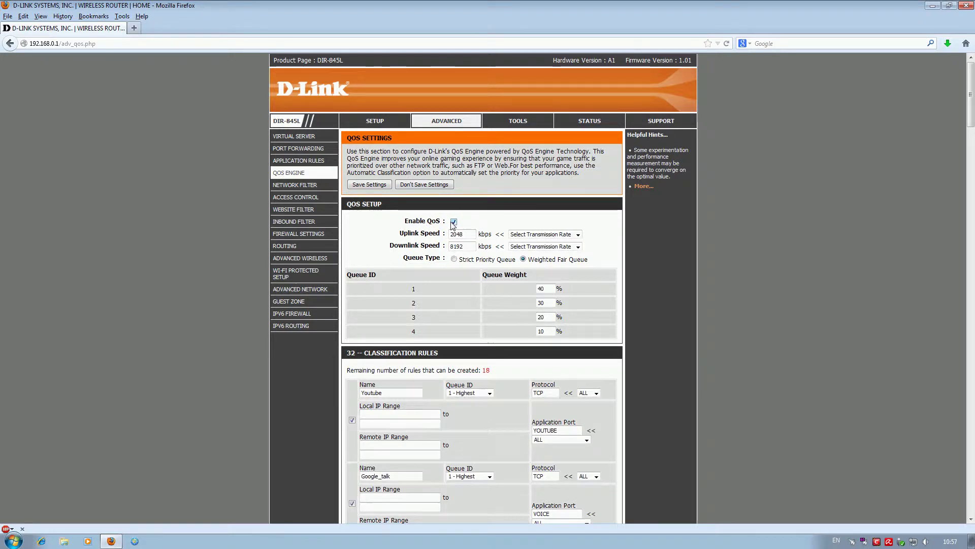
pyautogui.click(561, 234)
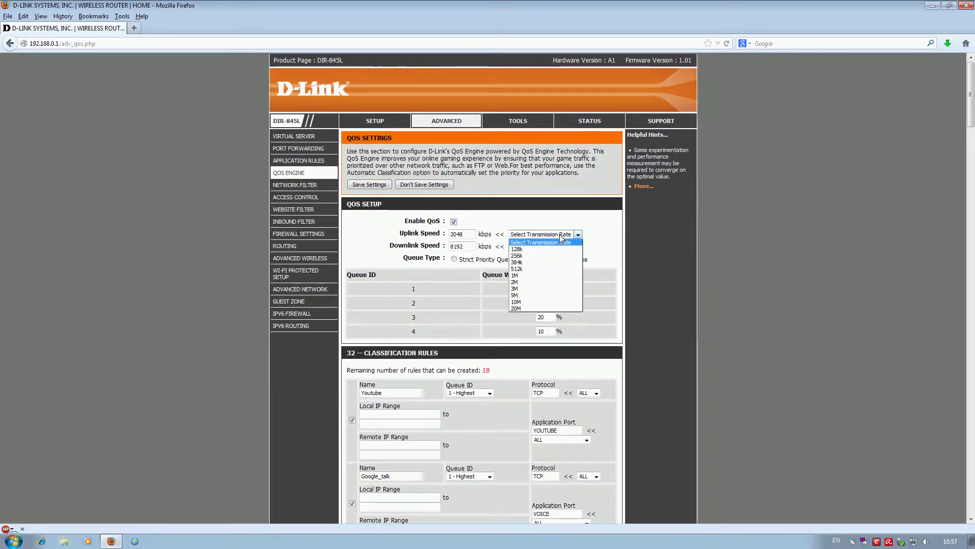
pyautogui.click(561, 234)
pyautogui.click(560, 246)
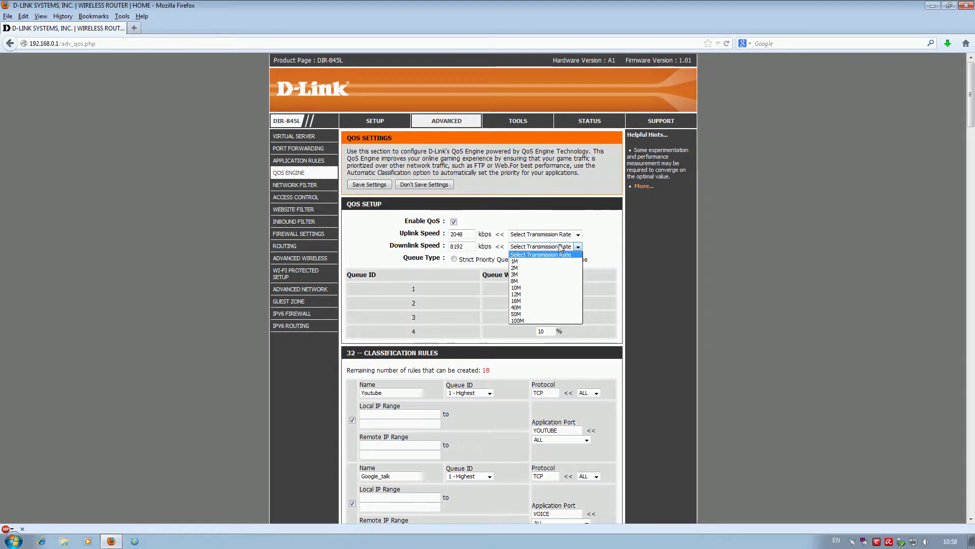
pyautogui.click(561, 246)
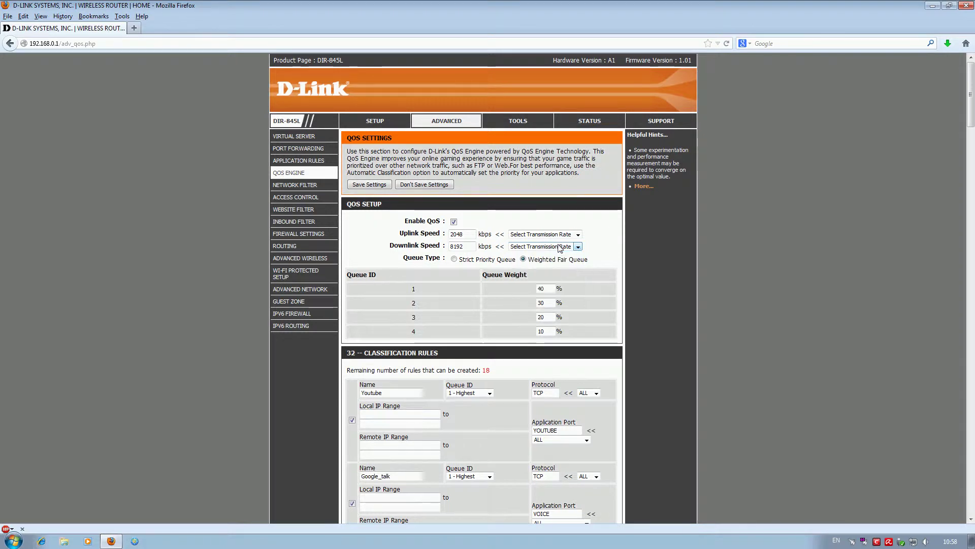
pyautogui.click(454, 260)
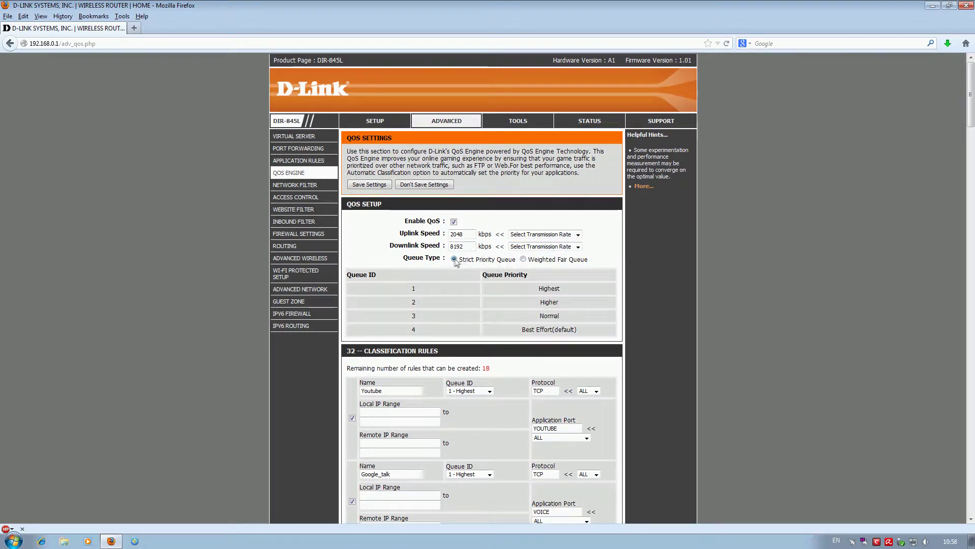
pyautogui.click(523, 260)
# Set the Youtube classification rule to queue 4 - Best Effort, with protocol ALL and application port ALL
pyautogui.scroll(-2, 485, 497)
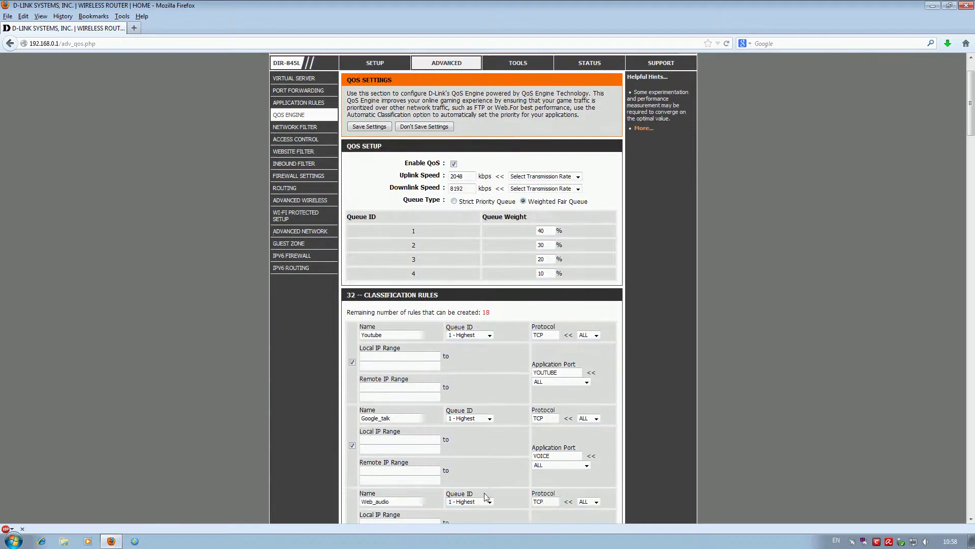
pyautogui.click(489, 336)
pyautogui.click(466, 363)
pyautogui.click(590, 336)
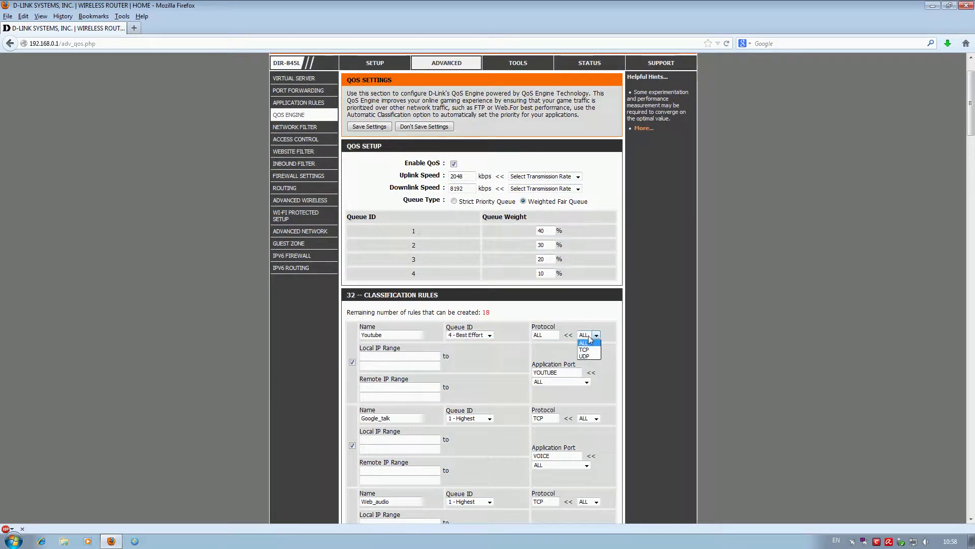
pyautogui.click(584, 343)
pyautogui.click(586, 381)
pyautogui.click(569, 390)
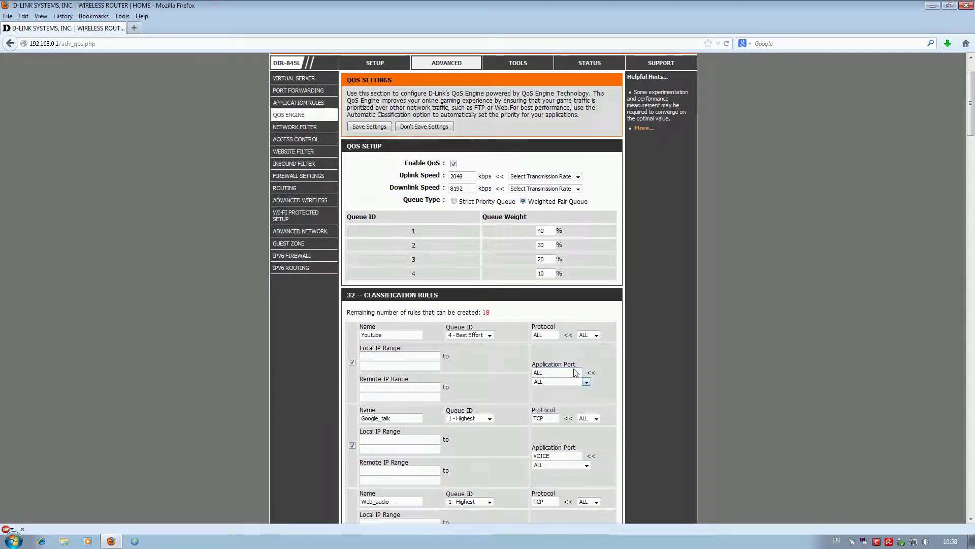
pyautogui.click(586, 382)
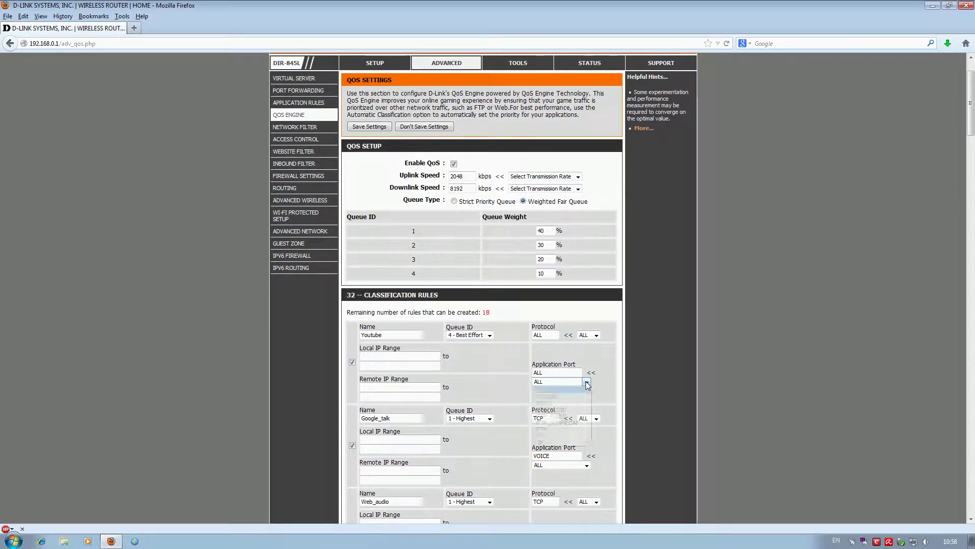
pyautogui.click(589, 361)
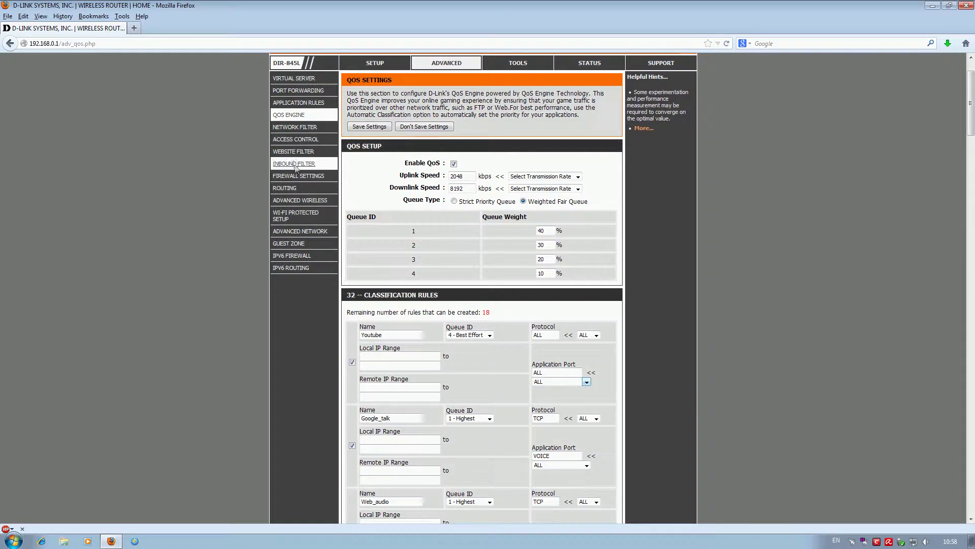
# In the network filter settings, turn MAC filtering on and allow the listed computers to access the network
pyautogui.click(295, 128)
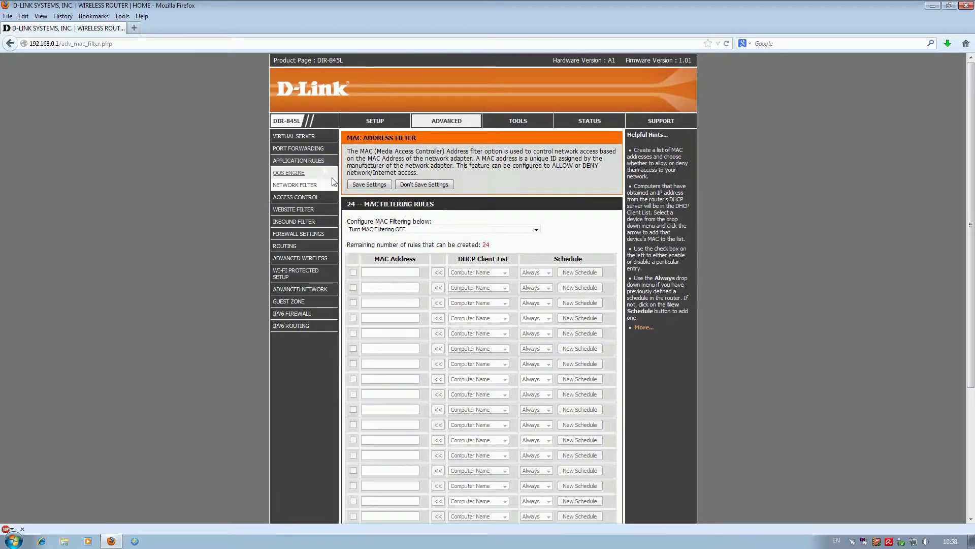
pyautogui.click(412, 229)
pyautogui.click(414, 241)
# Fill the first MAC filtering rule with the address of DHCP client AMD and keep its schedule at Always
pyautogui.click(480, 272)
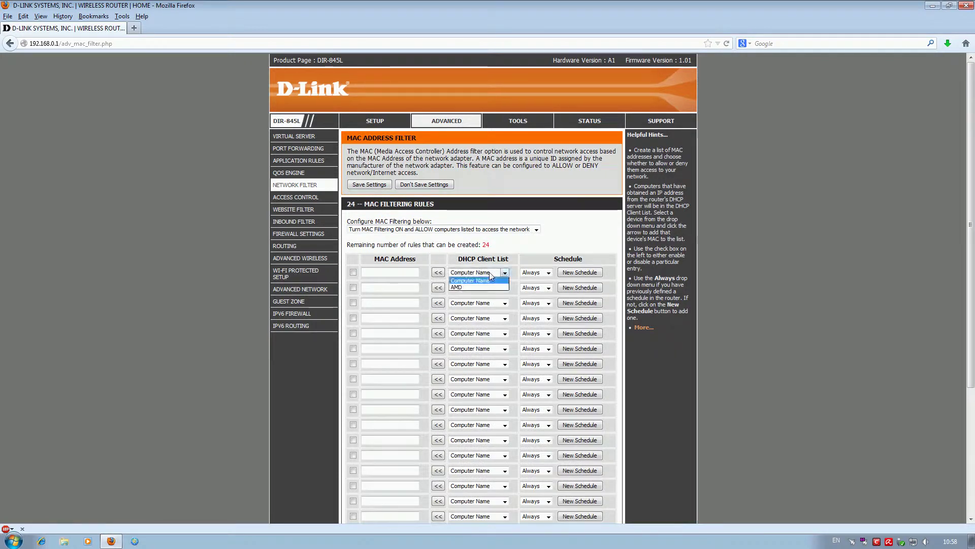
pyautogui.click(483, 290)
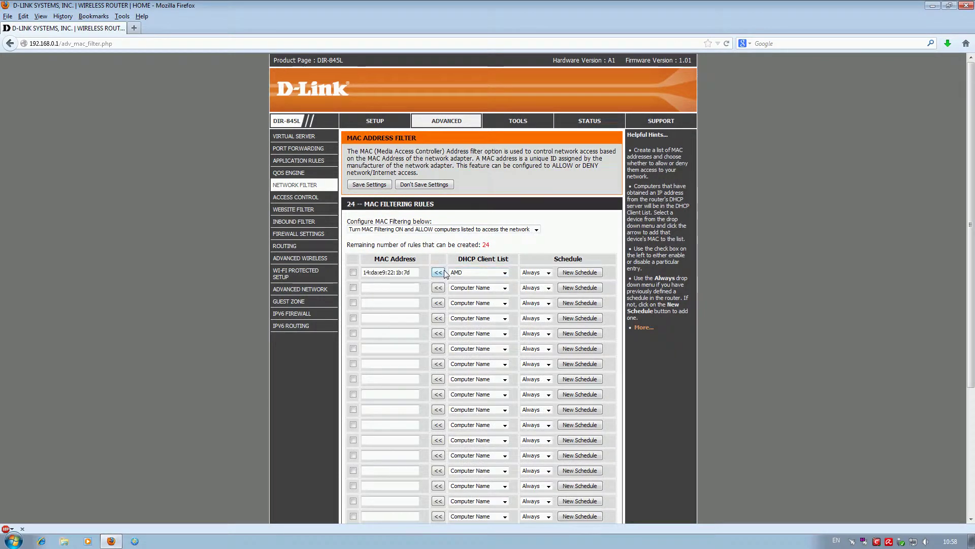
pyautogui.click(549, 272)
pyautogui.click(534, 280)
# Enable access control in the advanced Access Control settings
pyautogui.click(312, 202)
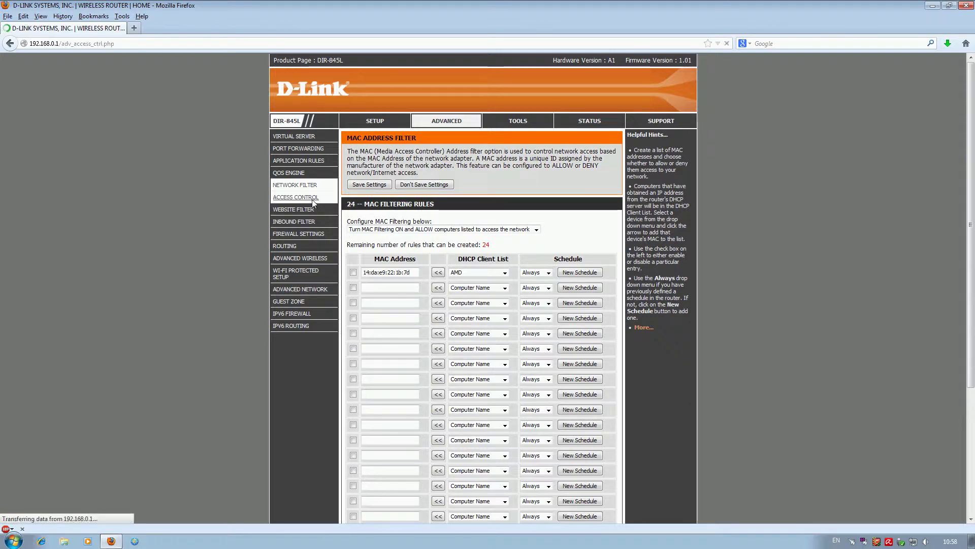
pyautogui.click(458, 215)
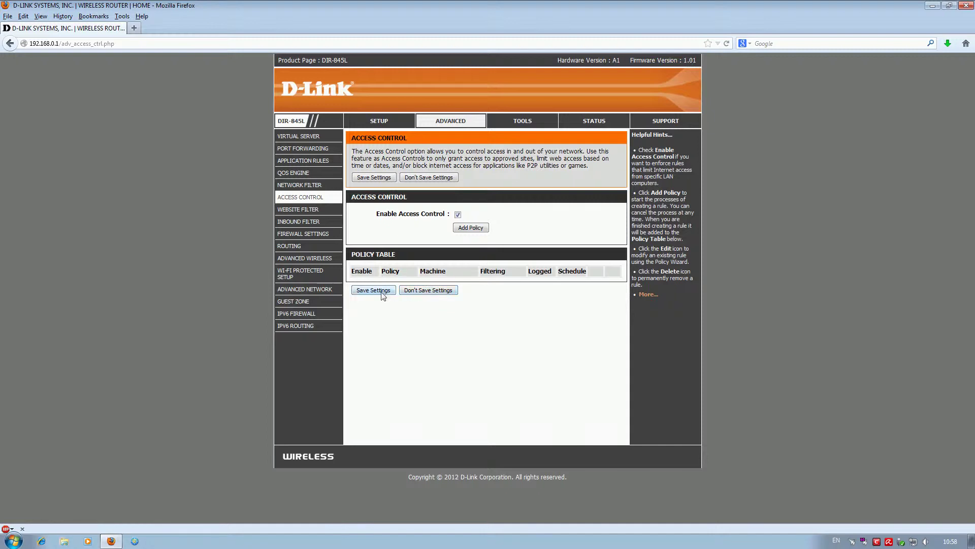
# Try the new access control policy wizard up to machine selection, with schedule Always and IP address 192.168.0.100, and cancel it
pyautogui.click(470, 227)
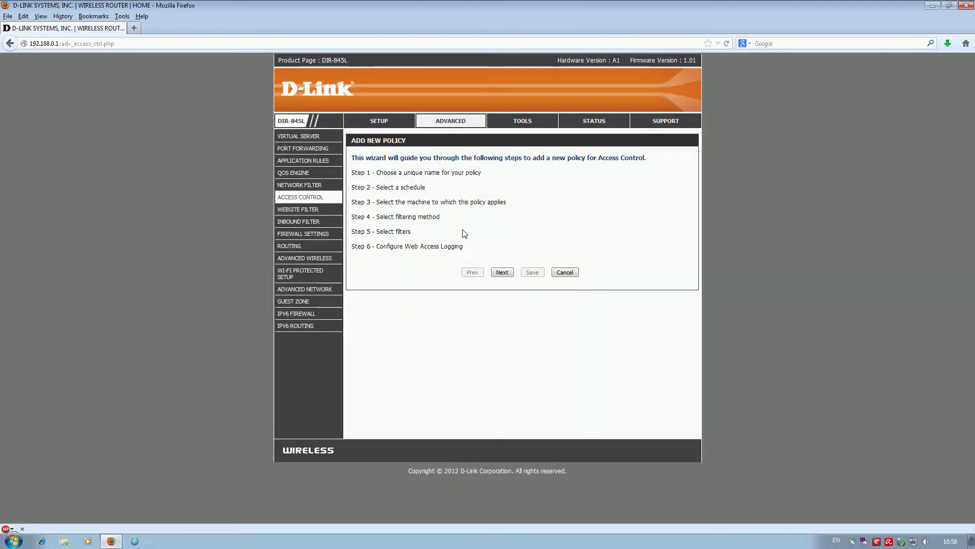
pyautogui.click(500, 272)
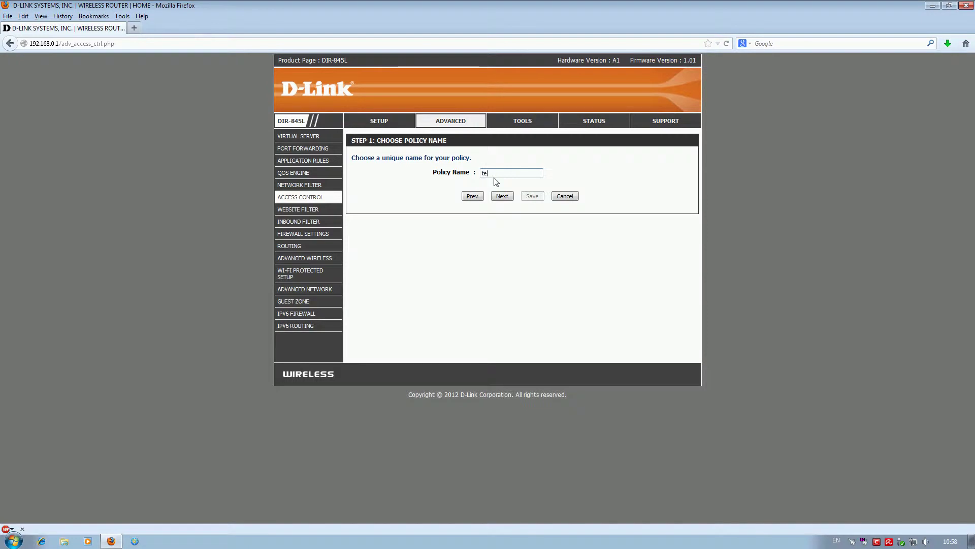
pyautogui.click(502, 196)
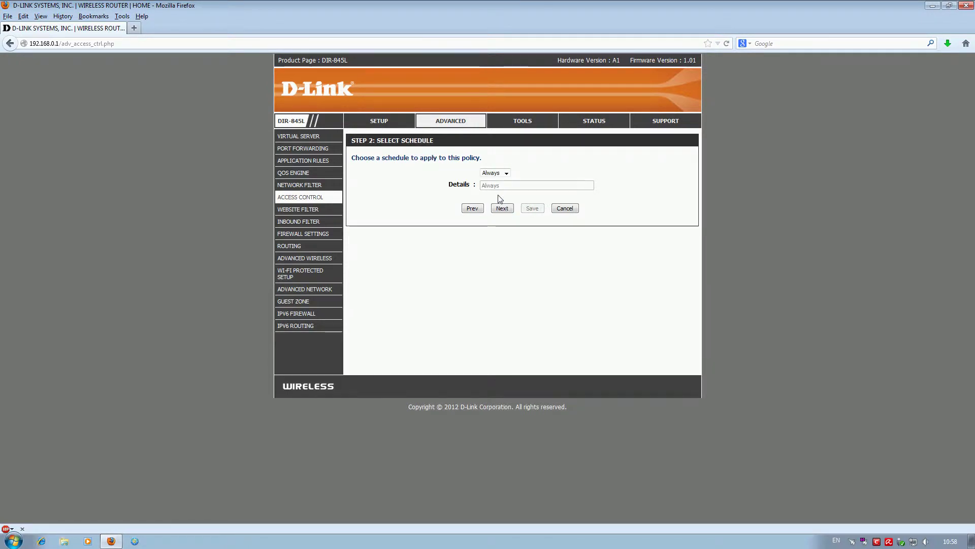
pyautogui.click(506, 174)
pyautogui.click(501, 208)
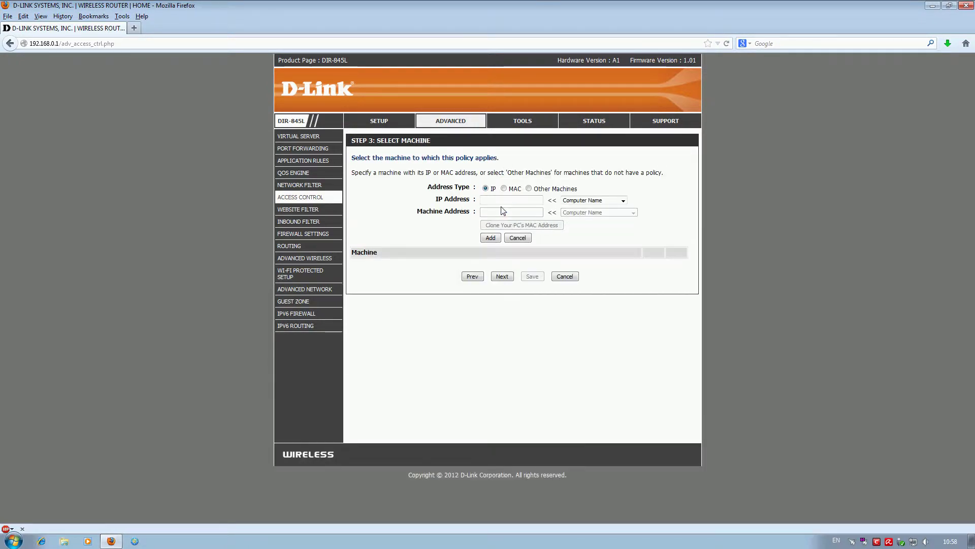
pyautogui.click(594, 200)
pyautogui.click(582, 215)
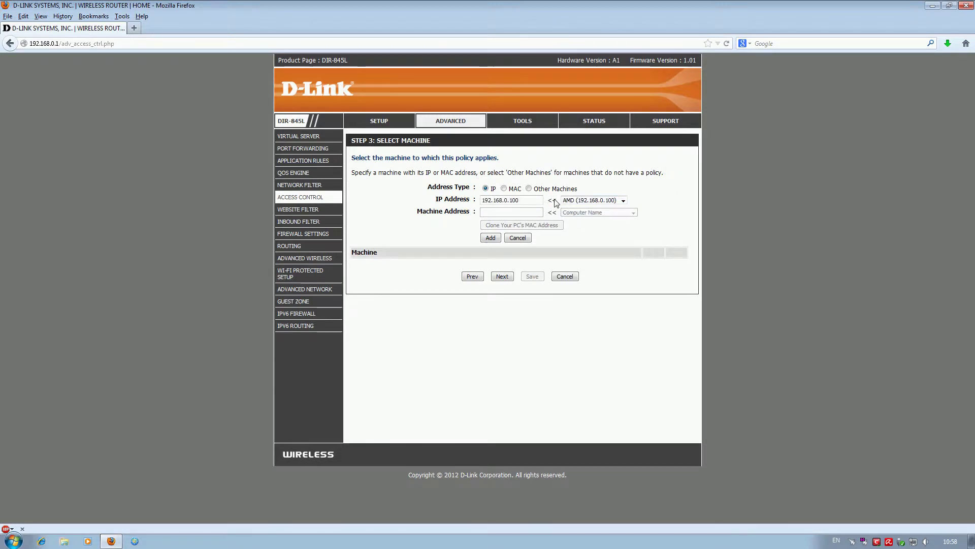
pyautogui.click(564, 276)
pyautogui.click(297, 210)
pyautogui.click(396, 227)
pyautogui.click(394, 240)
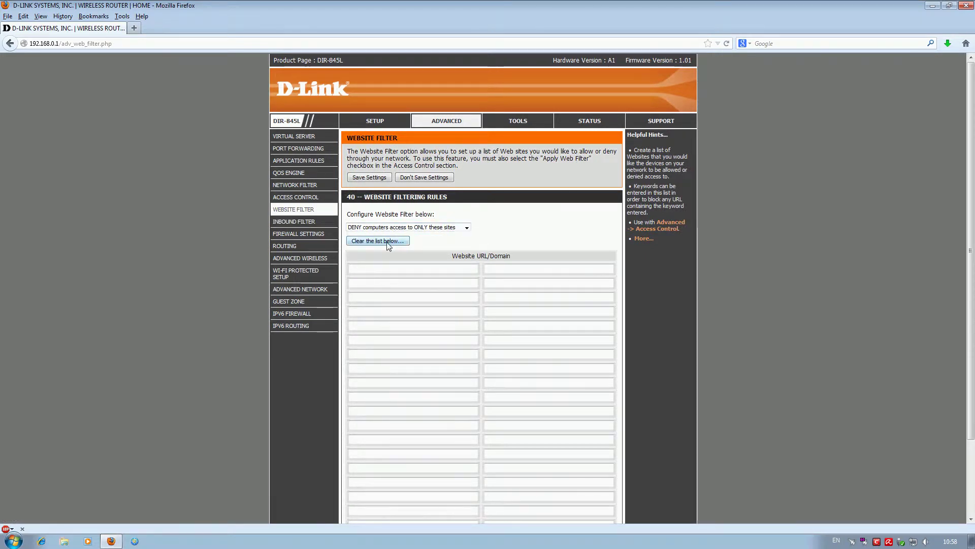
pyautogui.click(383, 269)
pyautogui.write('www.facebook.com')
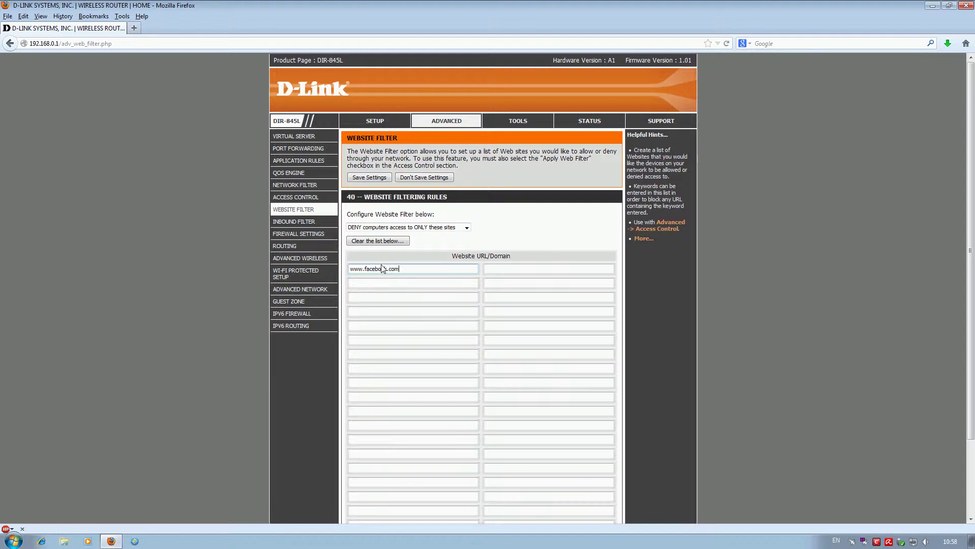
pyautogui.press('Tab')
# Open the inbound filter settings and examine the action options for a new rule
pyautogui.click(305, 222)
pyautogui.click(471, 237)
pyautogui.click(471, 240)
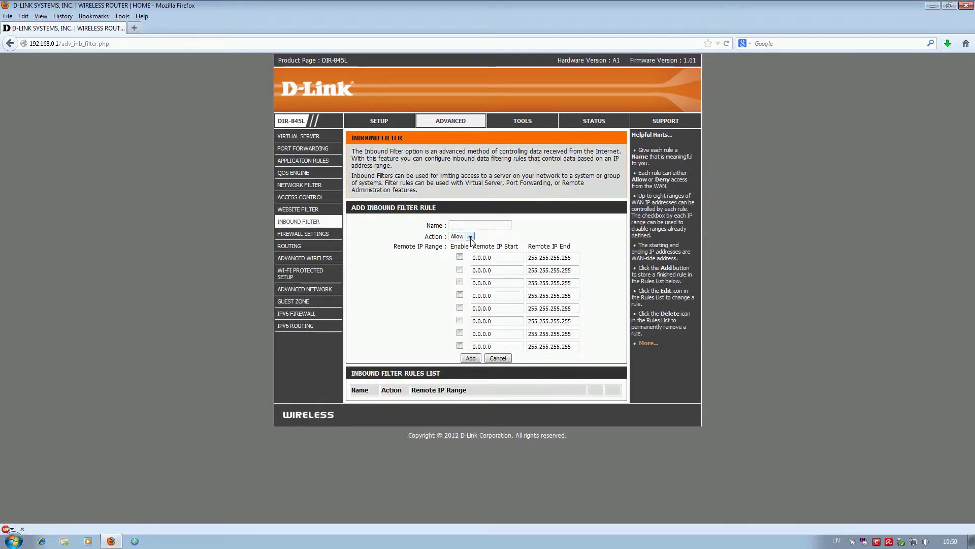
# In the firewall settings, enable DMZ and fill the DMZ IP address with 192.168.0.100 from computer AMD
pyautogui.click(302, 234)
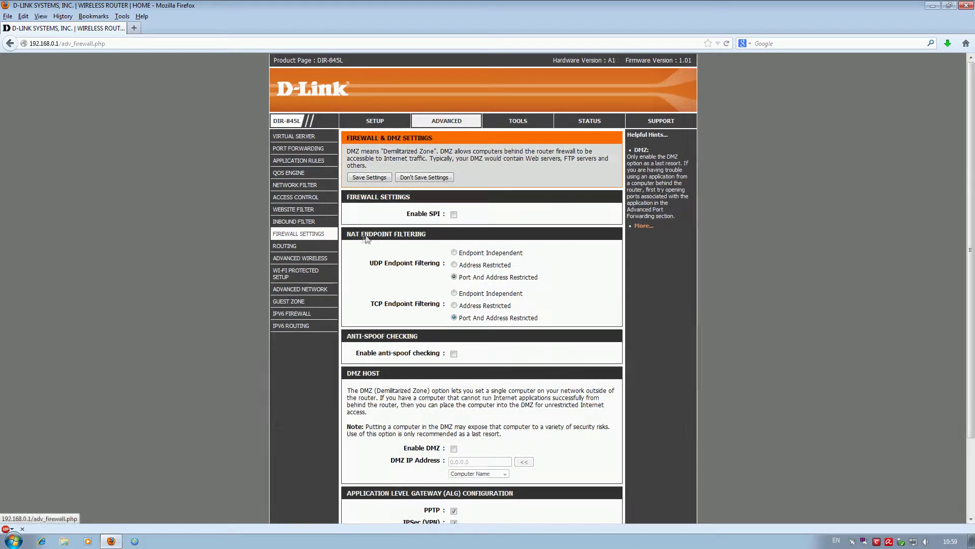
pyautogui.click(454, 214)
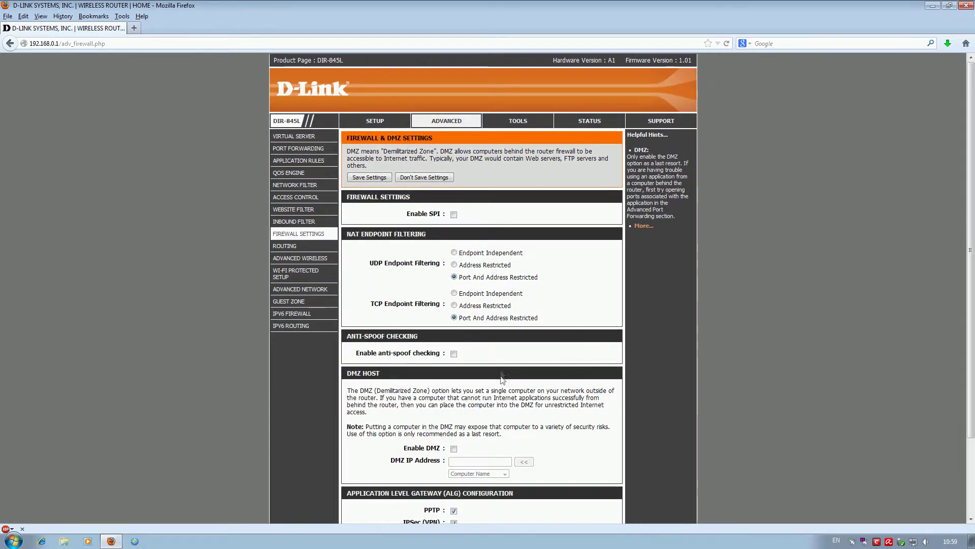
pyautogui.scroll(-3, 454, 305)
pyautogui.click(453, 360)
pyautogui.click(504, 385)
pyautogui.click(470, 397)
pyautogui.click(524, 373)
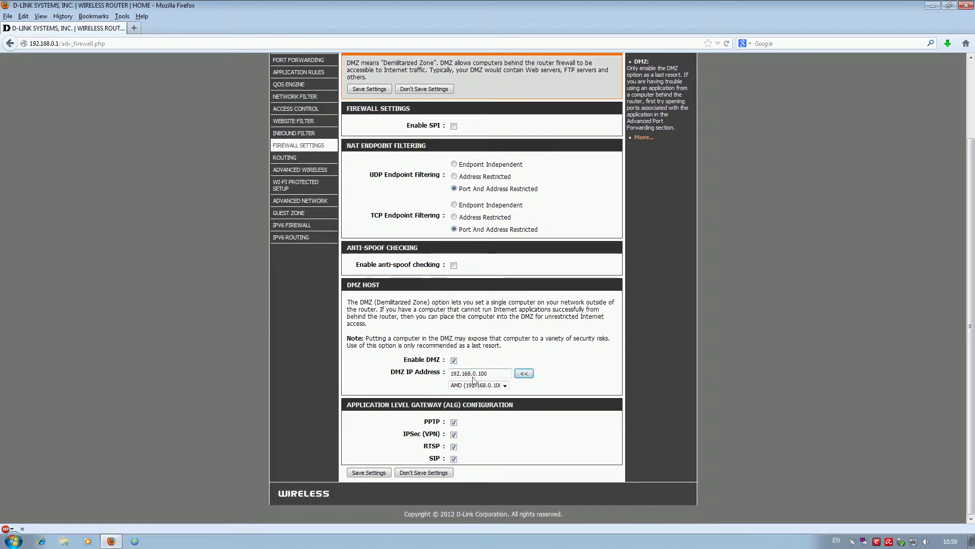
# Open the static routing settings and examine the first route's interface options and name field
pyautogui.click(285, 162)
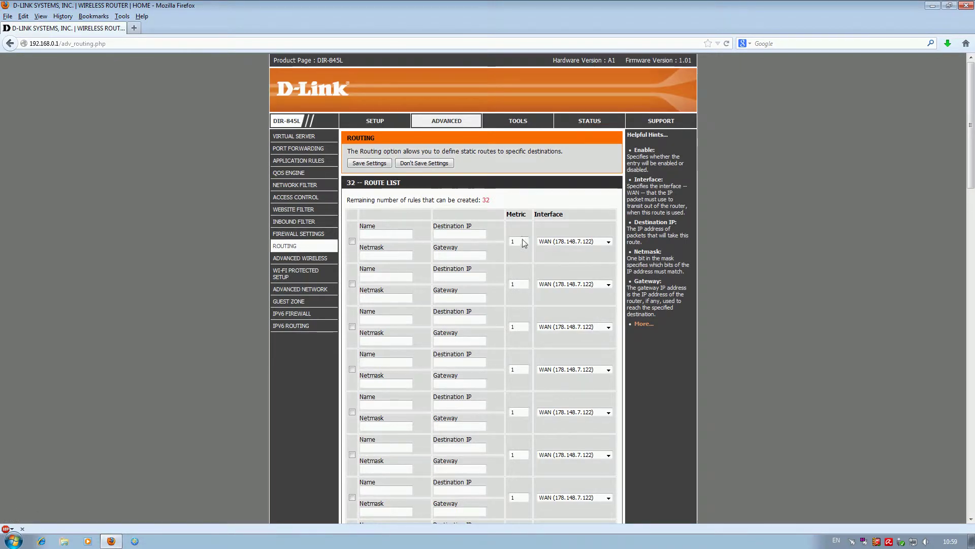
pyautogui.click(540, 244)
pyautogui.click(556, 250)
pyautogui.click(366, 236)
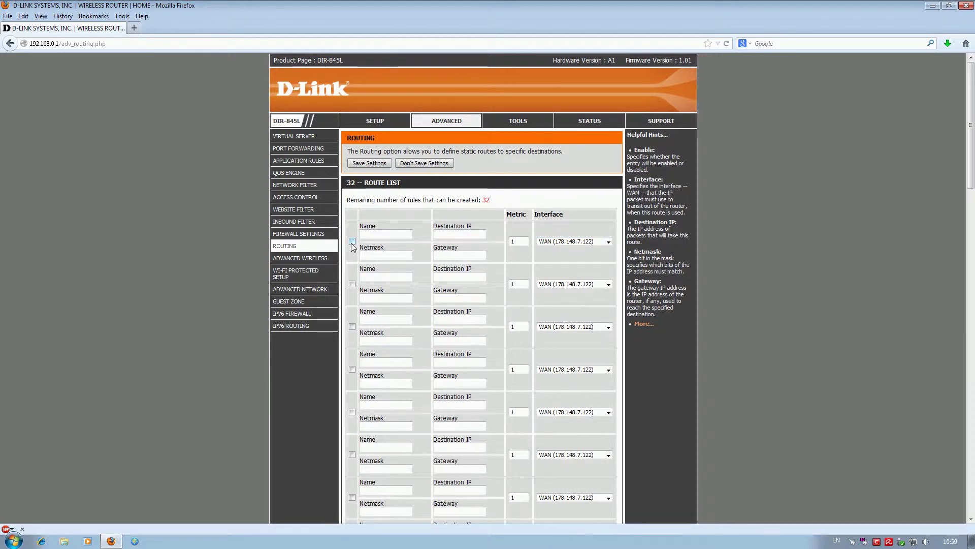
# In the advanced wireless settings, review both bands' transmit power options and disable HT 20/40 coexistence for the 2.4GHz band
pyautogui.click(311, 259)
pyautogui.click(468, 234)
pyautogui.click(462, 240)
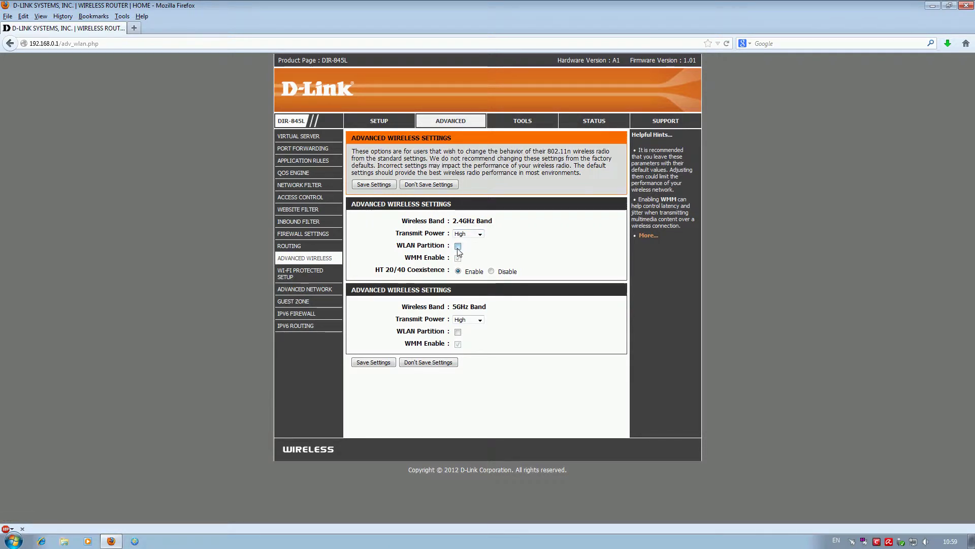
pyautogui.click(491, 272)
pyautogui.click(479, 320)
pyautogui.click(479, 320)
# Disable Wi-Fi Protected Setup and save the settings
pyautogui.click(300, 274)
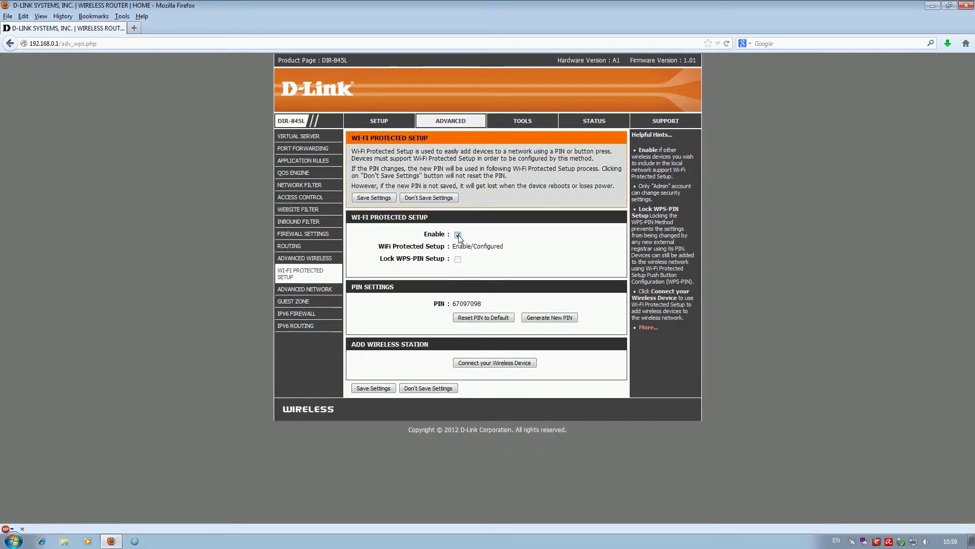
pyautogui.click(459, 236)
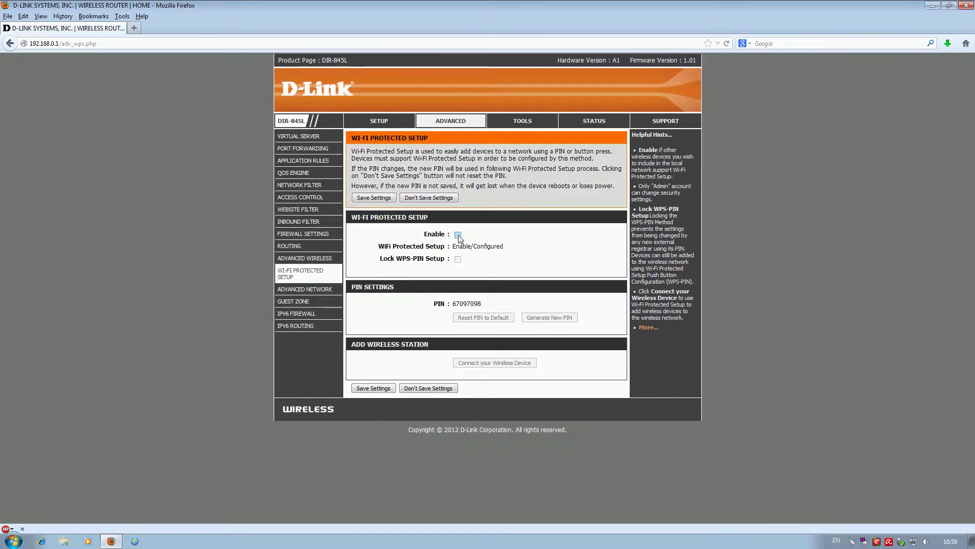
pyautogui.click(382, 199)
# Open the advanced network settings and examine the available WAN port speeds
pyautogui.click(325, 289)
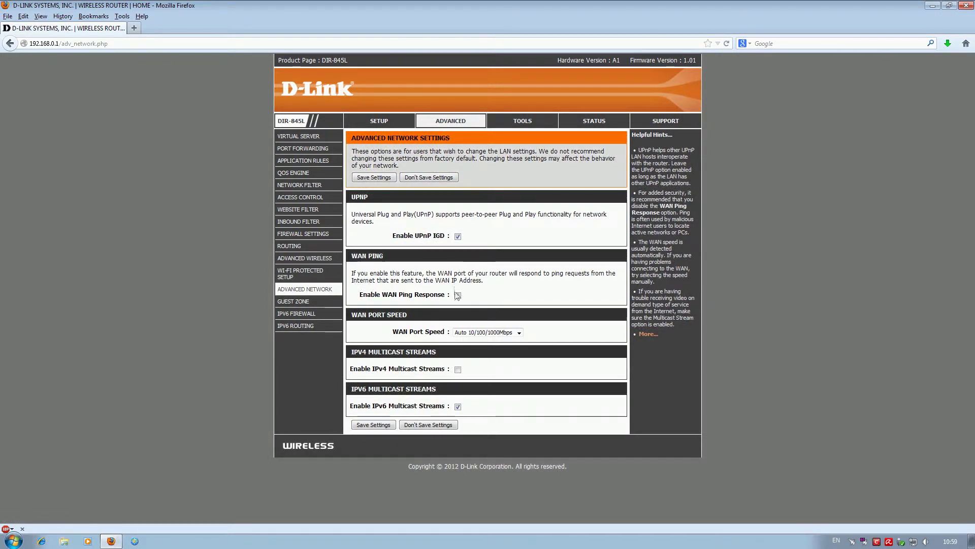
pyautogui.click(478, 332)
pyautogui.click(482, 334)
# Enable the guest zone on the 2.4GHz and 5GHz bands and turn on routing between zones
pyautogui.click(297, 301)
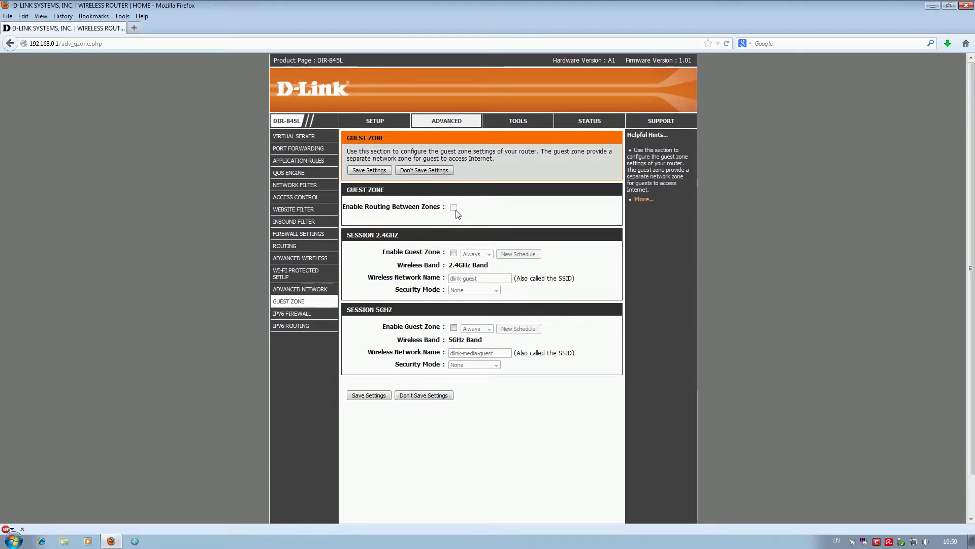
pyautogui.click(454, 253)
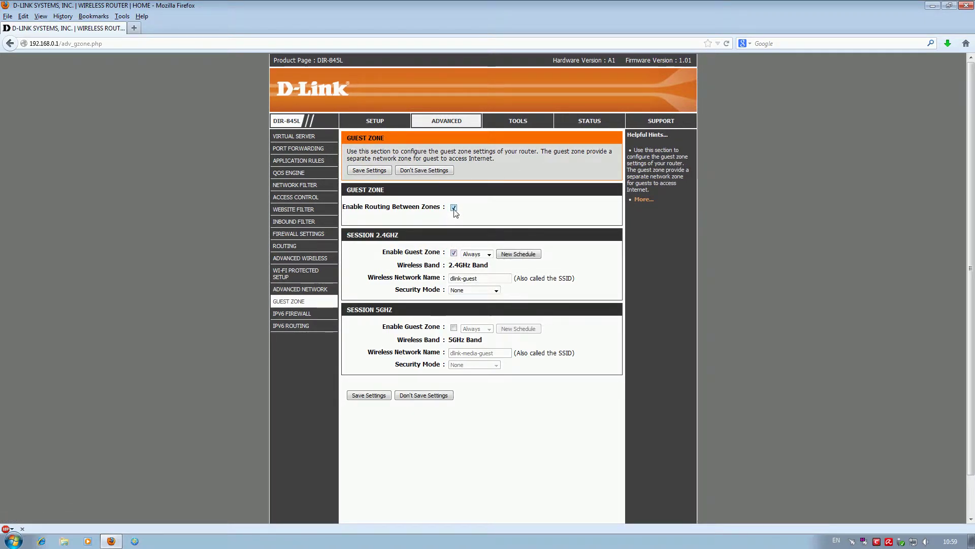
pyautogui.click(453, 328)
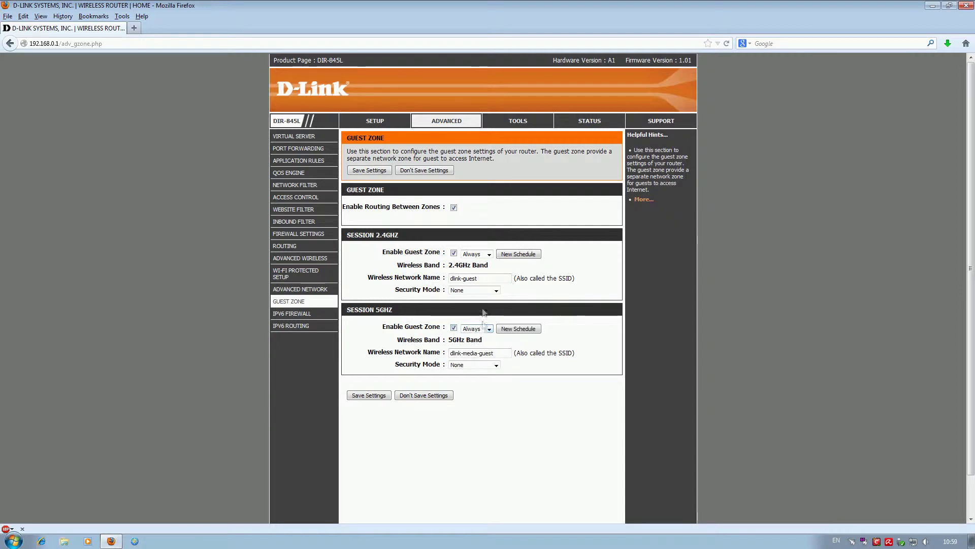
pyautogui.click(487, 261)
# Set the 2.4GHz guest zone's security mode to WPA-Personal and view its WPA and pre-shared key settings
pyautogui.click(485, 290)
pyautogui.click(472, 305)
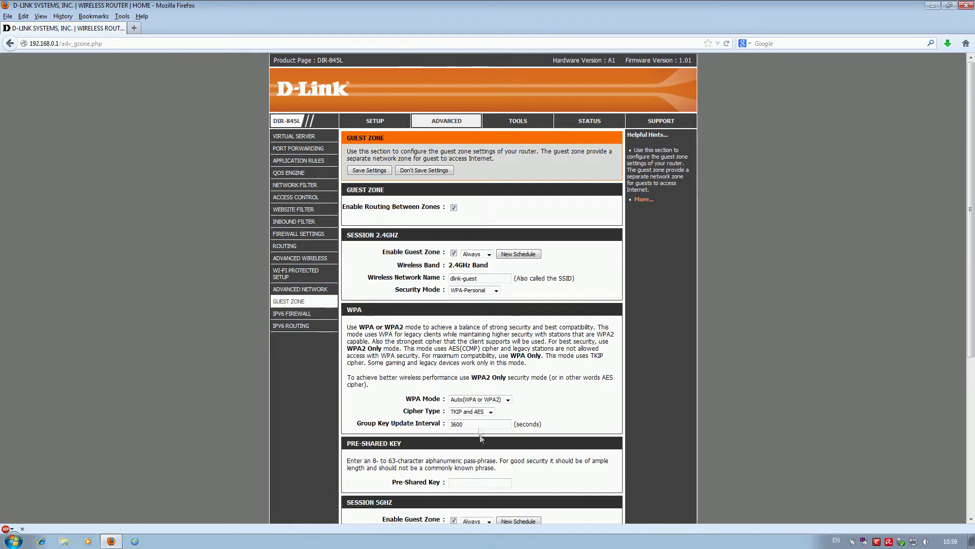
pyautogui.scroll(-2, 480, 431)
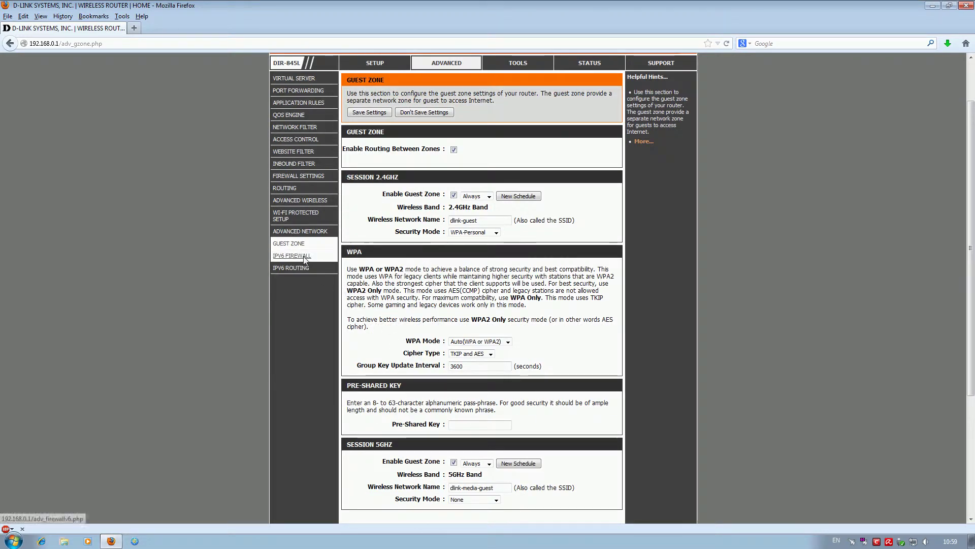
# Switch the 2.4GHz guest zone's security mode to WEP and go through its authentication and encryption options
pyautogui.click(490, 232)
pyautogui.click(478, 246)
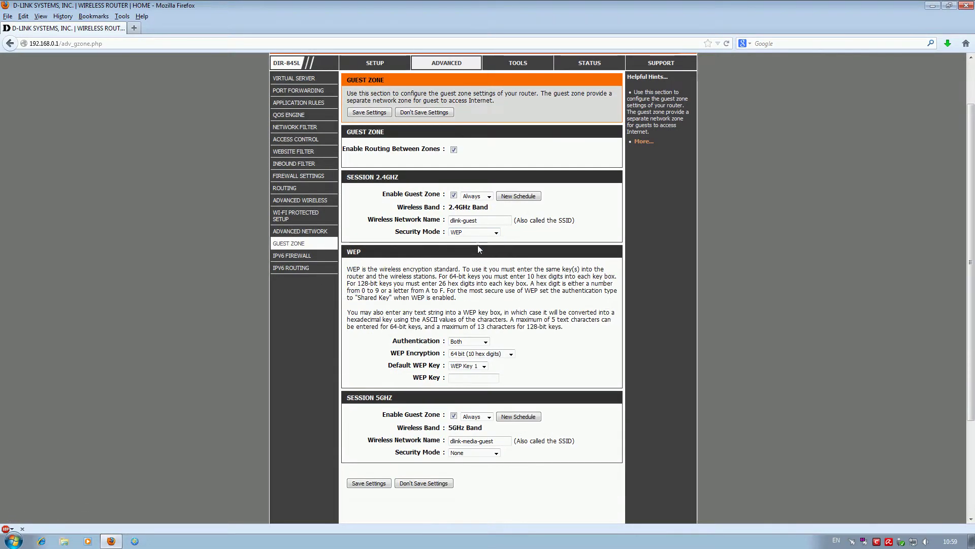
pyautogui.click(489, 340)
pyautogui.click(472, 361)
pyautogui.click(511, 354)
pyautogui.click(482, 362)
# Return the 2.4GHz guest zone's security mode to WPA-Personal and check the available WPA modes
pyautogui.click(472, 232)
pyautogui.click(465, 254)
pyautogui.click(504, 341)
pyautogui.click(502, 349)
# Set the 2.4GHz guest zone's security mode to WPA-Enterprise, review its WPA mode and cipher options, and expand the backup RADIUS server fields
pyautogui.click(472, 232)
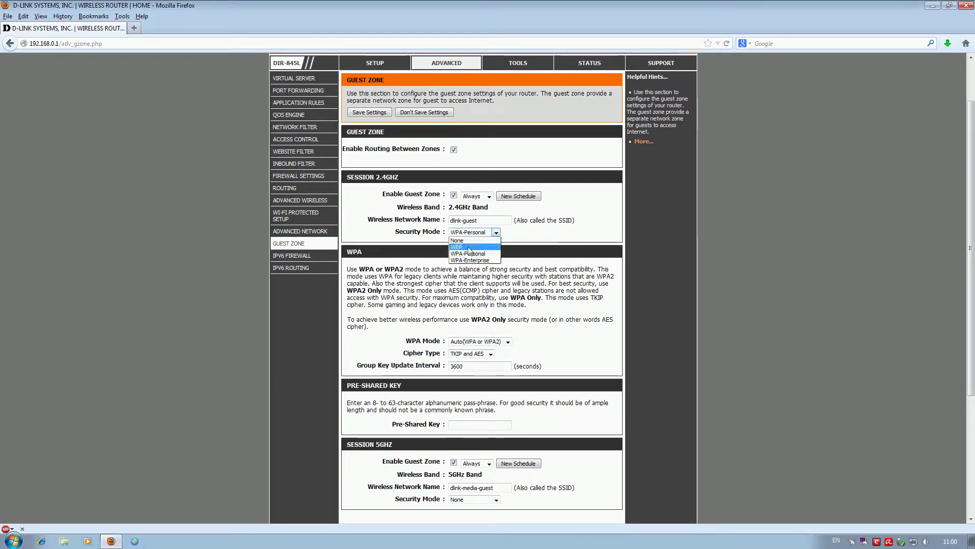
pyautogui.click(470, 260)
pyautogui.click(507, 342)
pyautogui.click(497, 349)
pyautogui.click(491, 353)
pyautogui.click(490, 353)
pyautogui.scroll(-2, 472, 401)
pyautogui.click(472, 405)
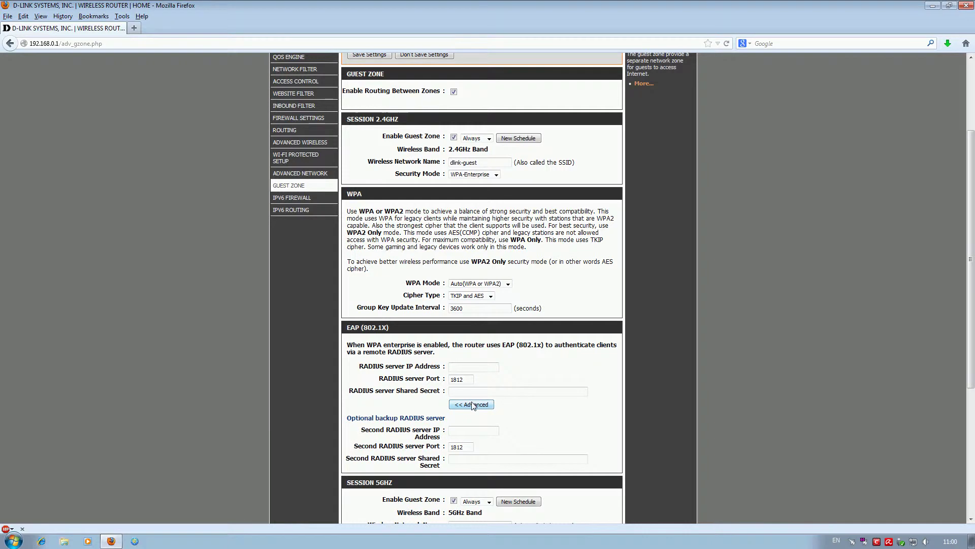
pyautogui.scroll(-4, 482, 405)
pyautogui.scroll(4, 510, 401)
# In the IPv6 firewall settings, enable IPv6 simple security and review the first rule's source interface, schedule and protocol options
pyautogui.click(299, 198)
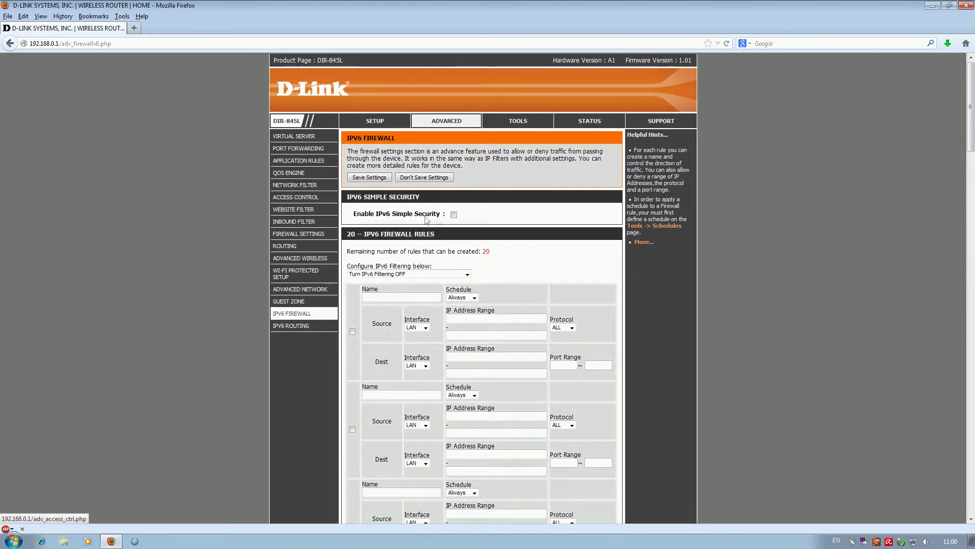
pyautogui.click(454, 214)
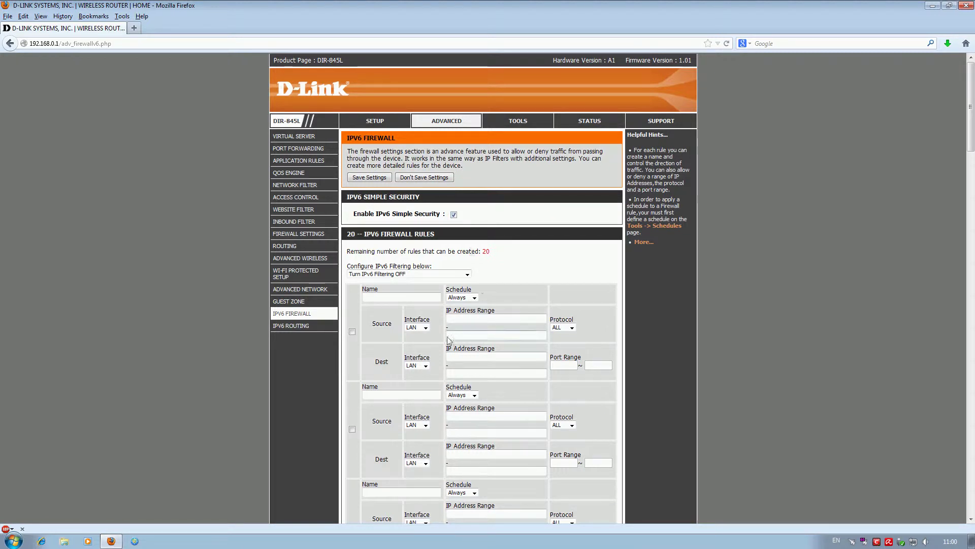
pyautogui.click(425, 328)
pyautogui.click(412, 336)
pyautogui.click(474, 298)
pyautogui.click(457, 305)
pyautogui.click(567, 328)
pyautogui.click(557, 335)
# Open the IPv6 routing settings and examine the first route's interface options and gateway field
pyautogui.click(305, 326)
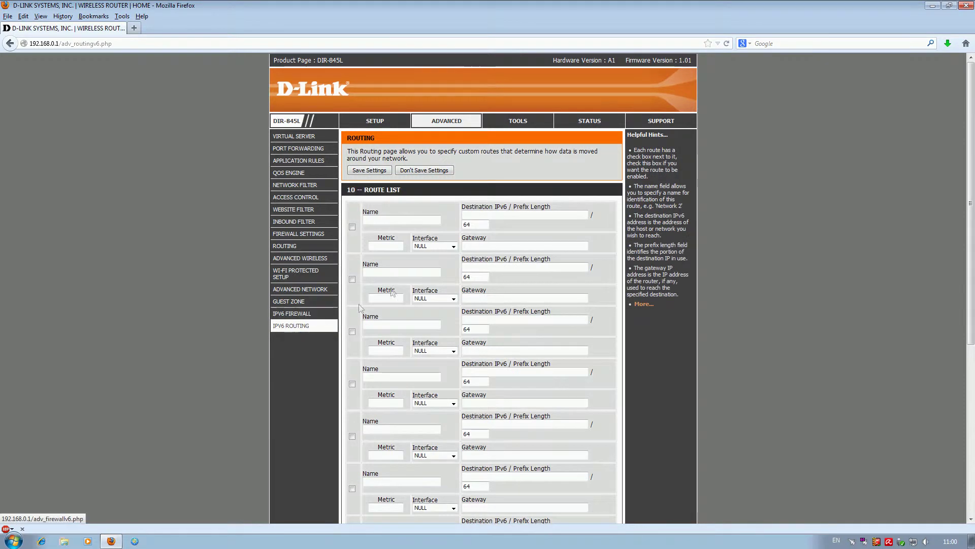
pyautogui.click(452, 245)
pyautogui.click(453, 248)
pyautogui.click(483, 246)
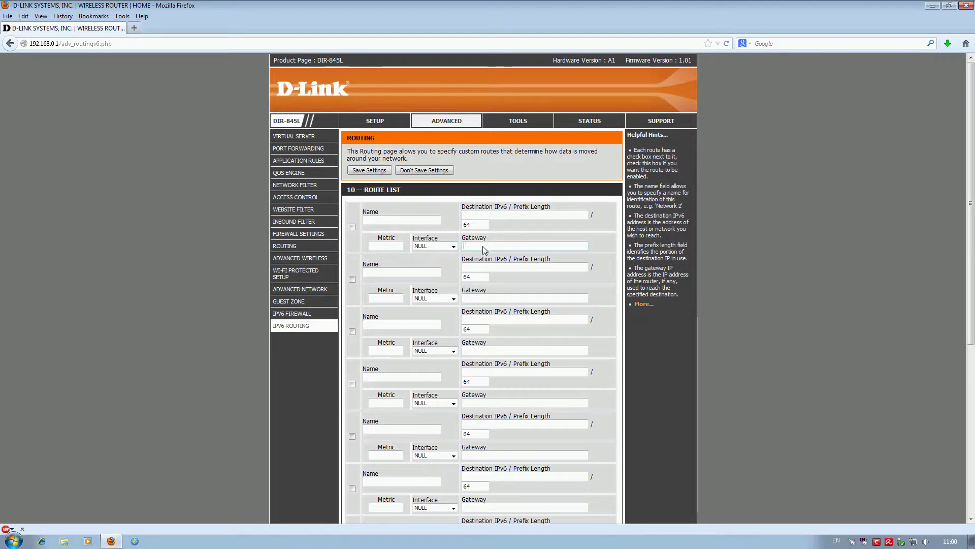
# Open the administrator settings in the router's tools and enable remote management
pyautogui.click(502, 124)
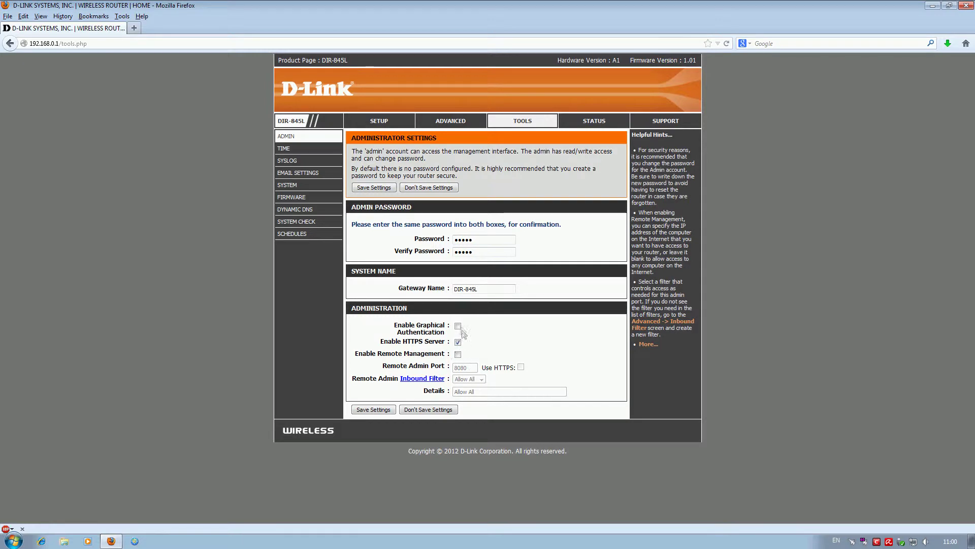
pyautogui.click(458, 354)
# In the time and date settings, browse the time zones and switch daylight saving on and back off
pyautogui.click(306, 150)
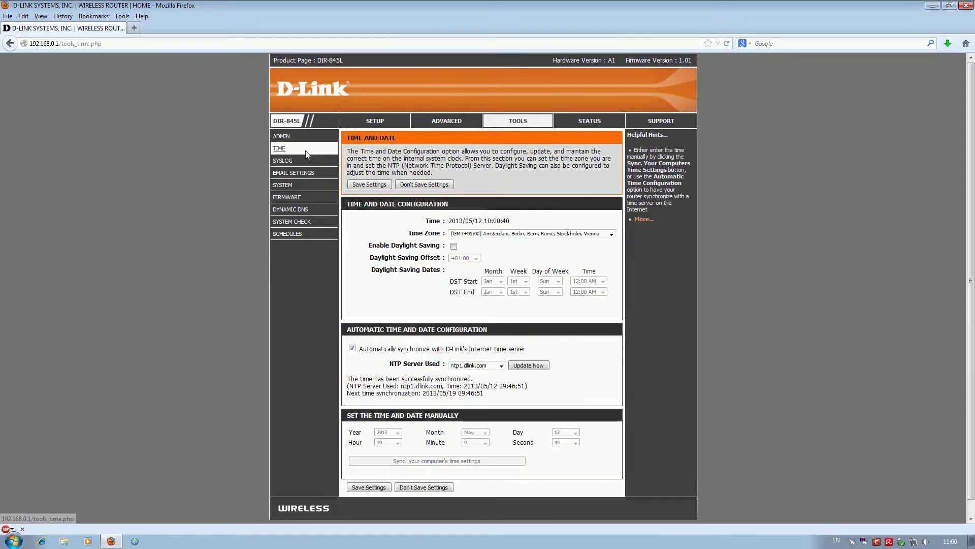
pyautogui.click(611, 233)
pyautogui.scroll(-5, 612, 275)
pyautogui.click(417, 305)
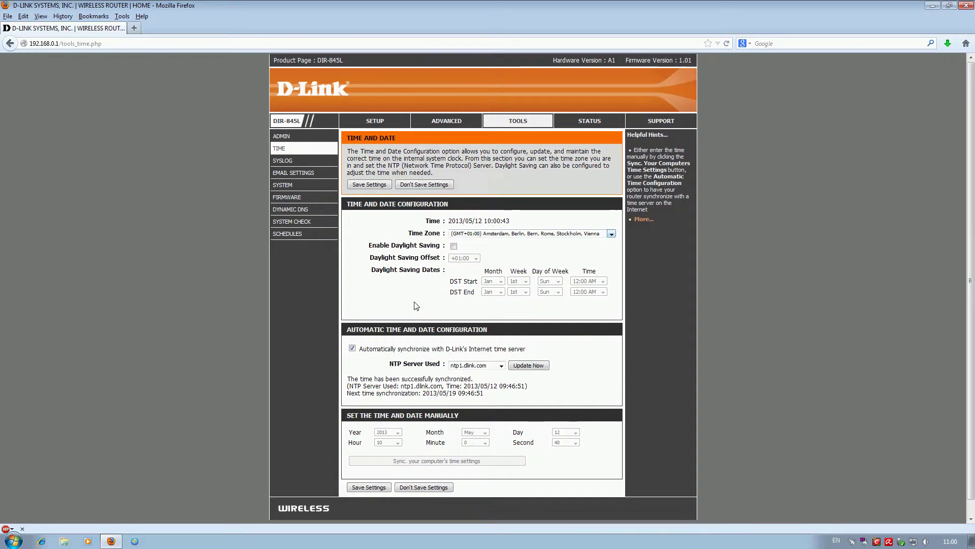
pyautogui.click(453, 245)
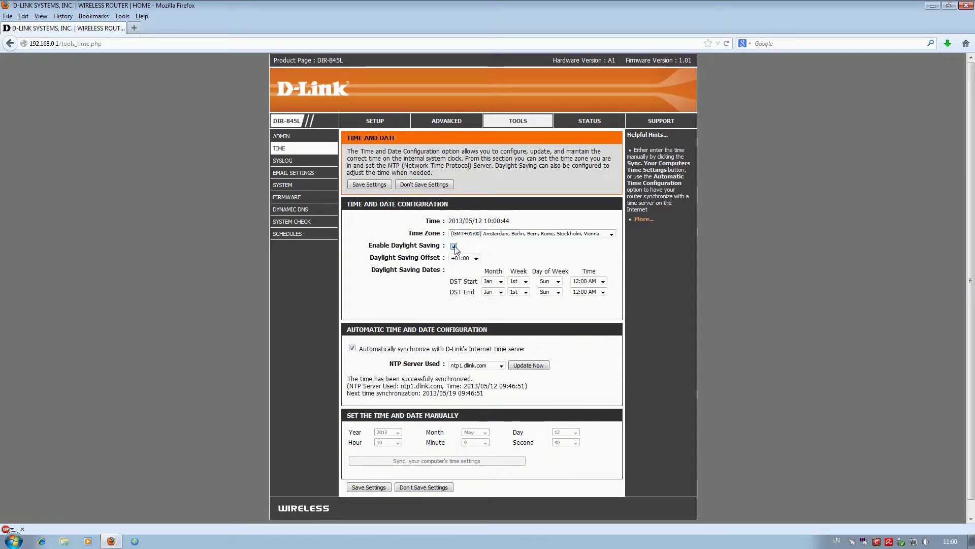
pyautogui.click(453, 246)
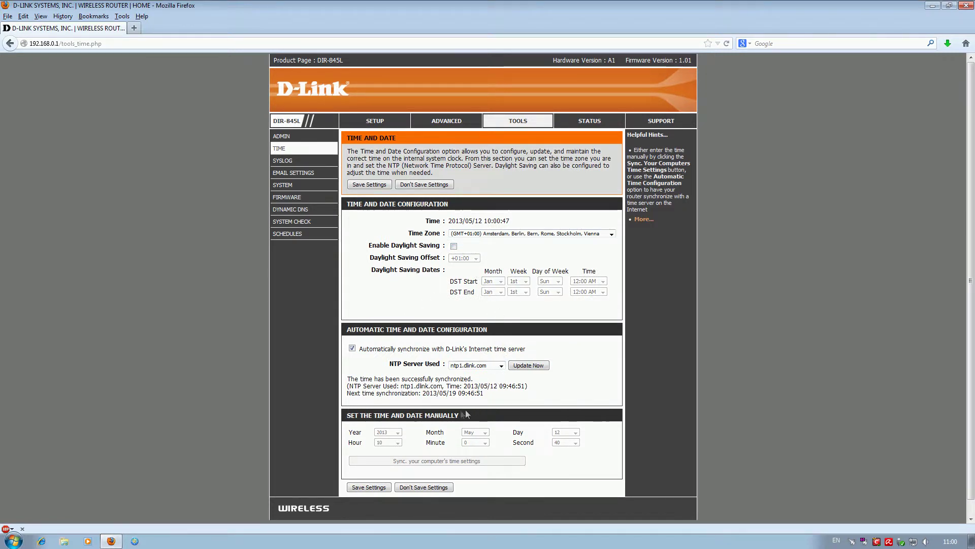
# In the syslog settings, enable logging to a syslog server and fill in the server IP address from the AMD (192.168.0.100) computer
pyautogui.click(285, 162)
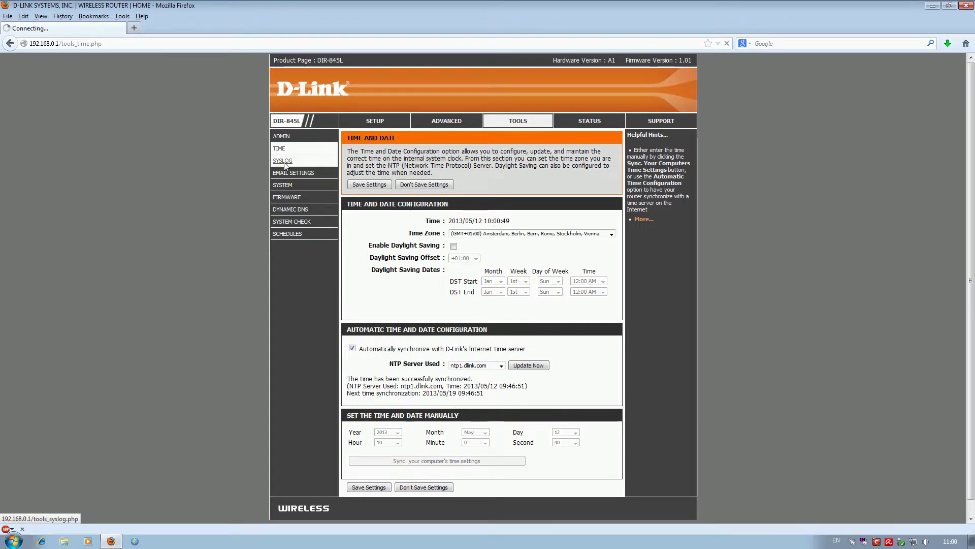
pyautogui.click(457, 201)
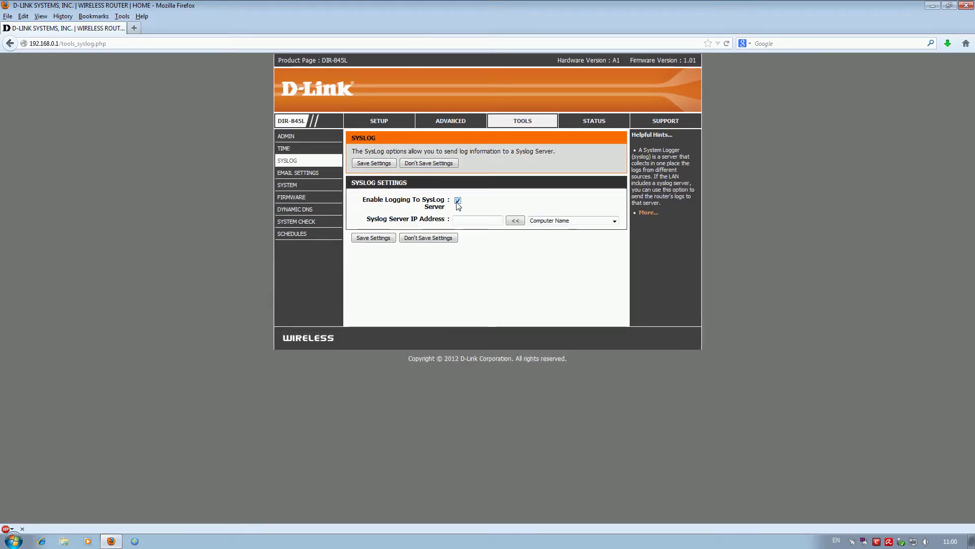
pyautogui.click(549, 220)
pyautogui.click(550, 235)
pyautogui.click(515, 220)
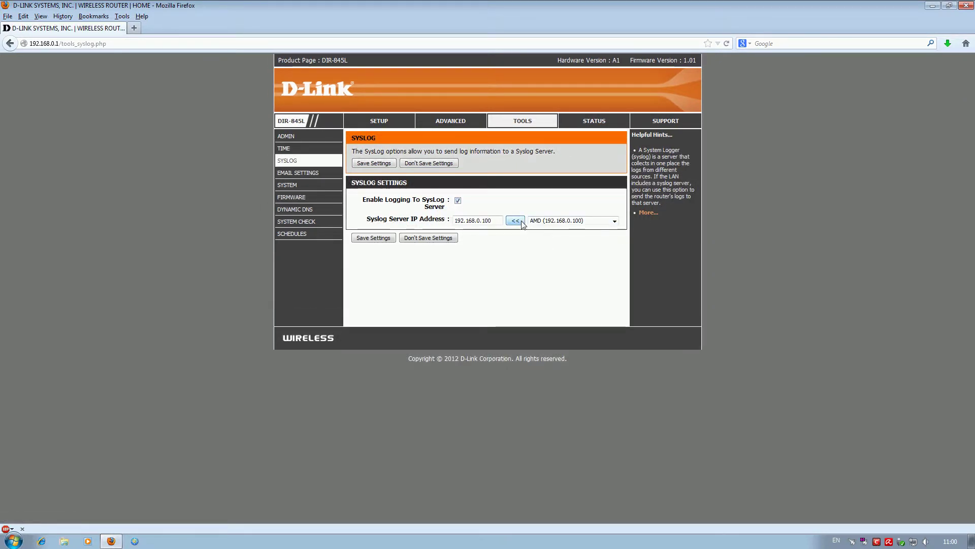
# Open the router's email settings and enable email notification
pyautogui.click(298, 173)
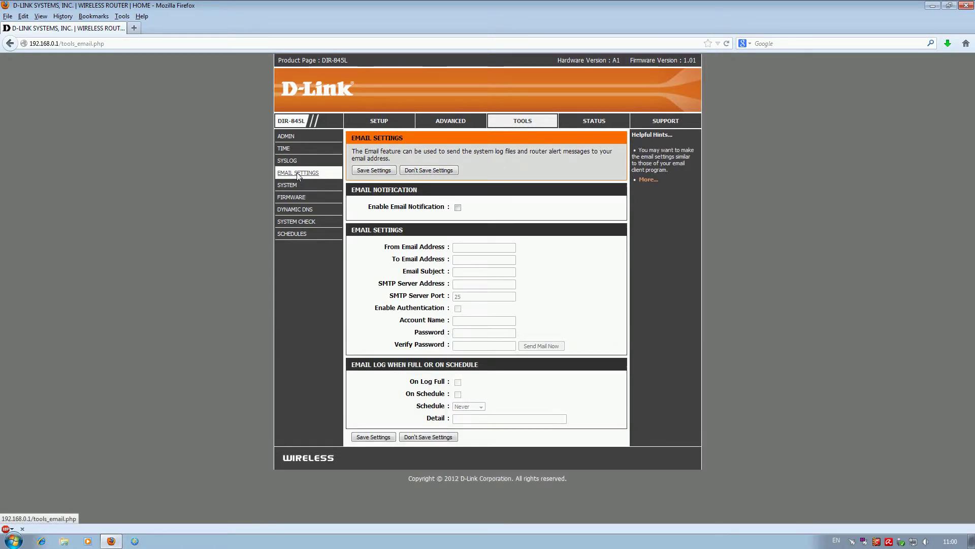
pyautogui.click(458, 209)
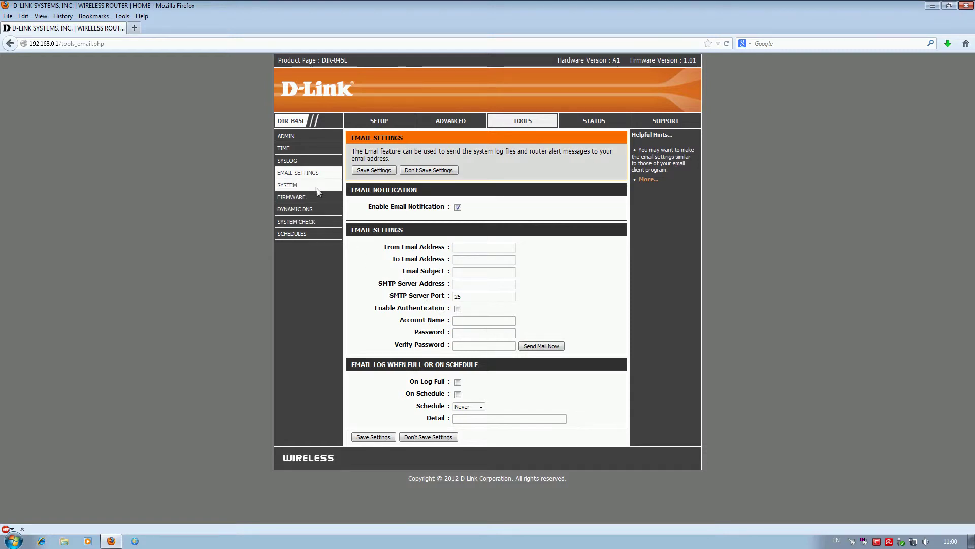
# View the system save and restore options, and check online for the latest firmware version in the firmware settings
pyautogui.click(288, 185)
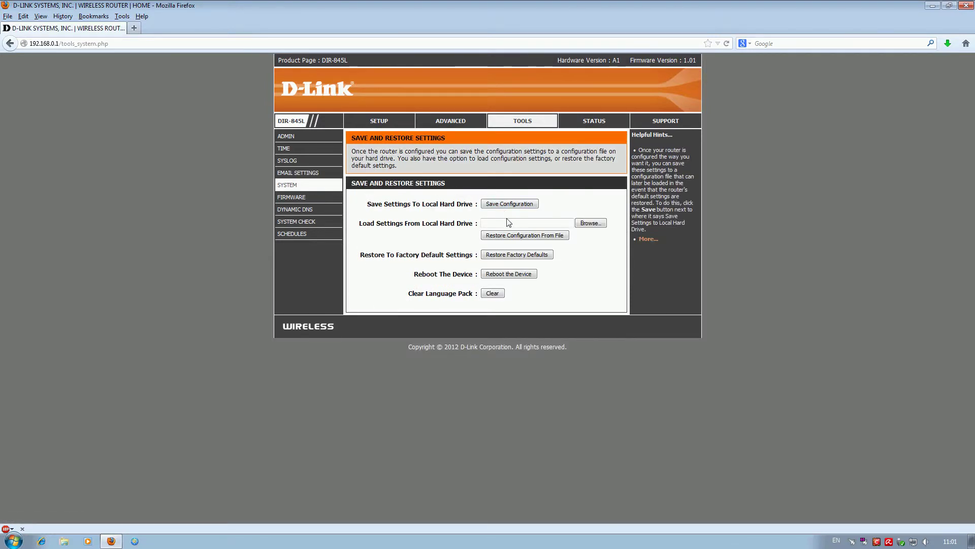
pyautogui.click(292, 197)
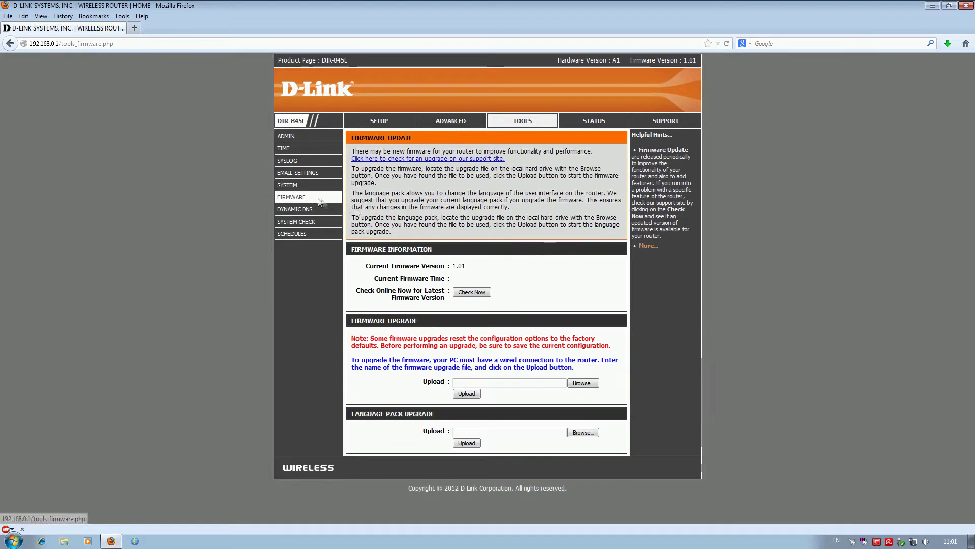
pyautogui.click(472, 292)
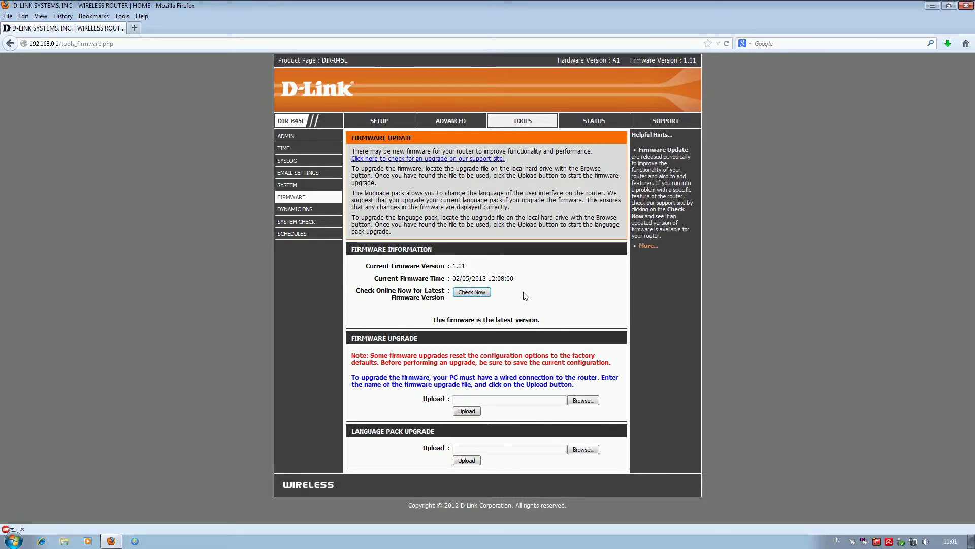
# Enable dynamic DNS and dynamic DNS for IPv6 hosts, reviewing the server address and computer name options
pyautogui.click(306, 210)
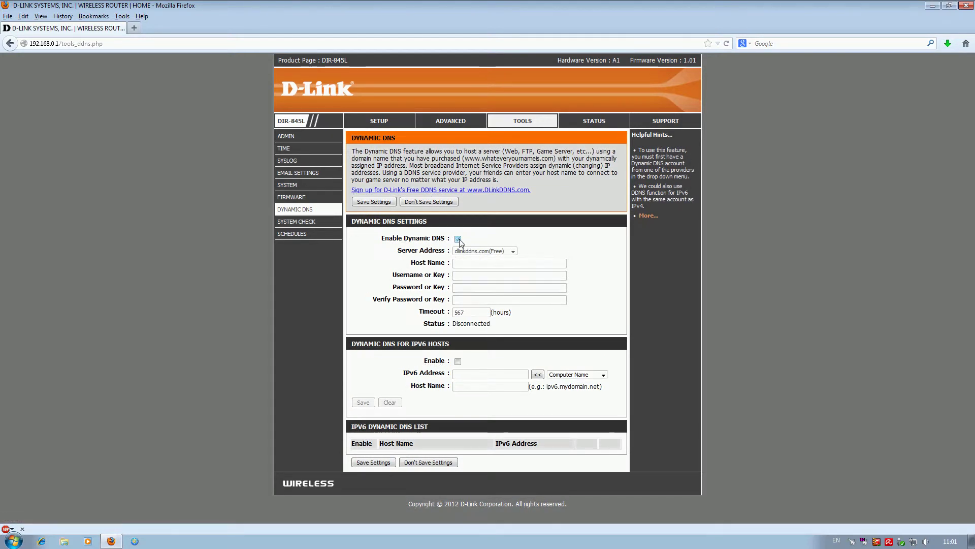
pyautogui.click(458, 238)
pyautogui.click(501, 251)
pyautogui.click(501, 250)
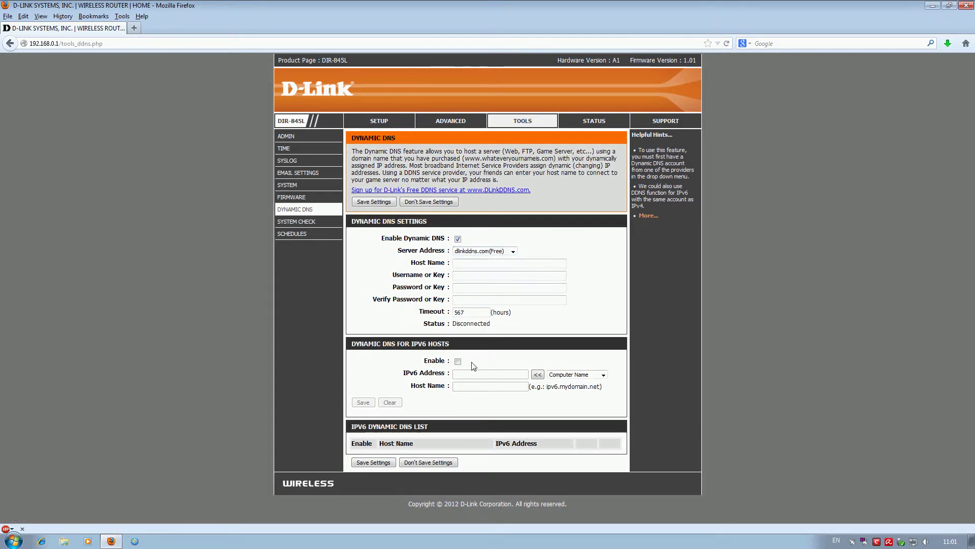
pyautogui.click(458, 361)
pyautogui.click(579, 374)
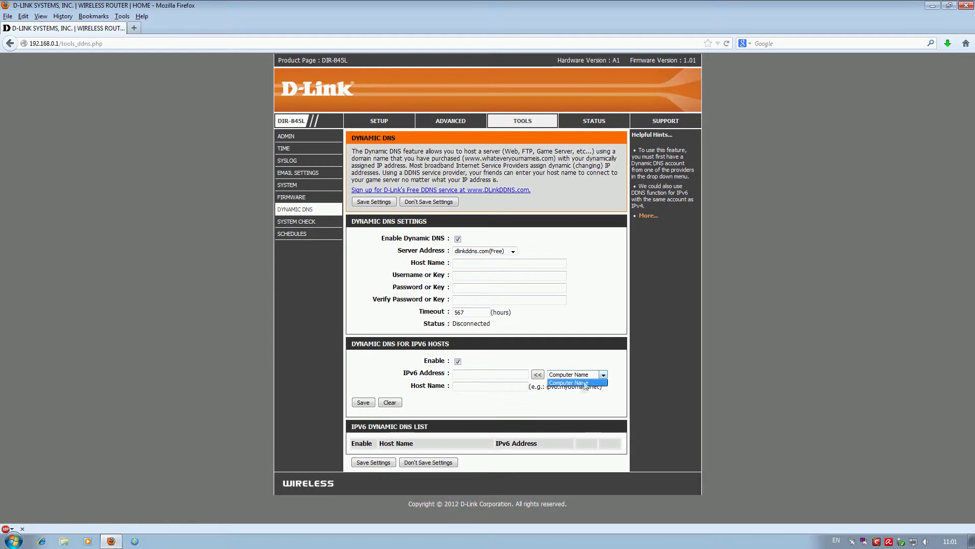
pyautogui.click(541, 373)
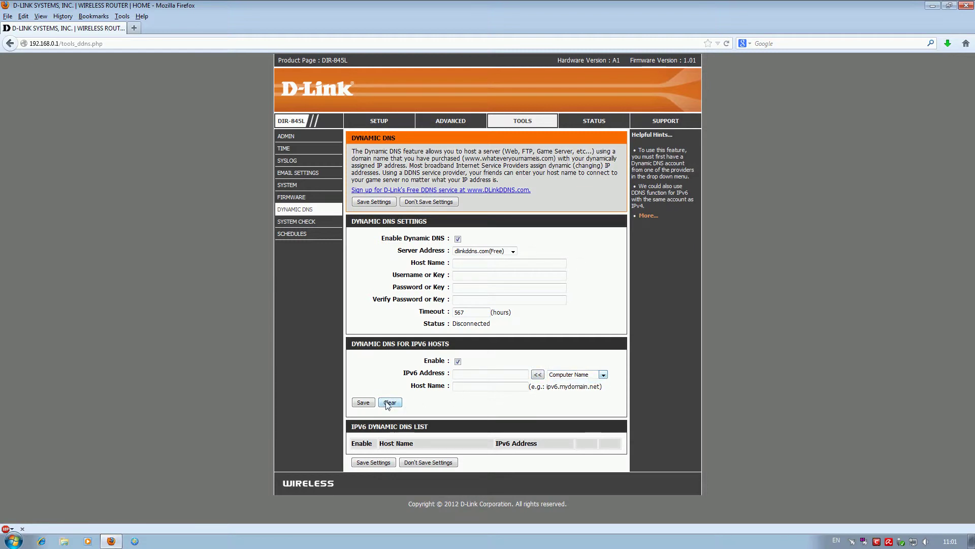
# View the system check's ping test page, and add an all-day Saturday schedule rule named subota
pyautogui.click(307, 222)
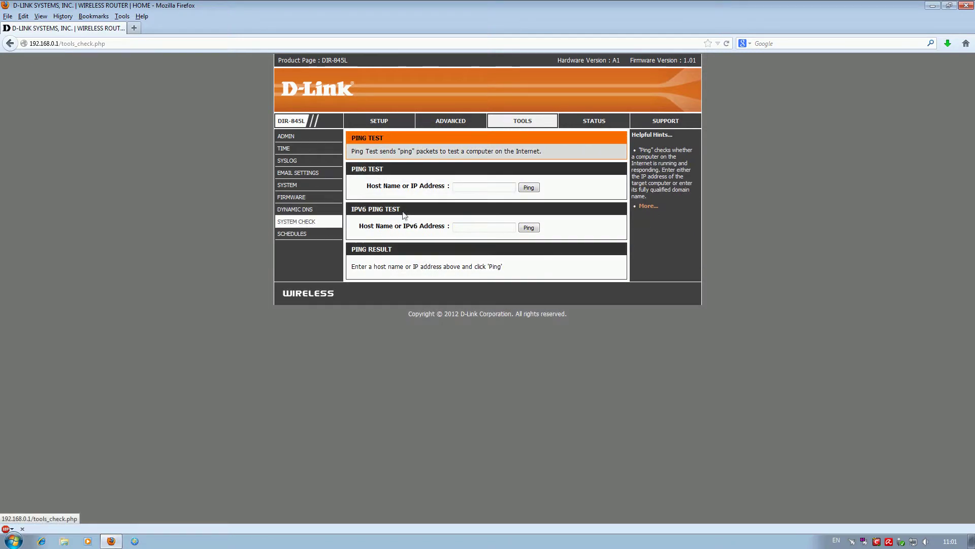
pyautogui.click(311, 234)
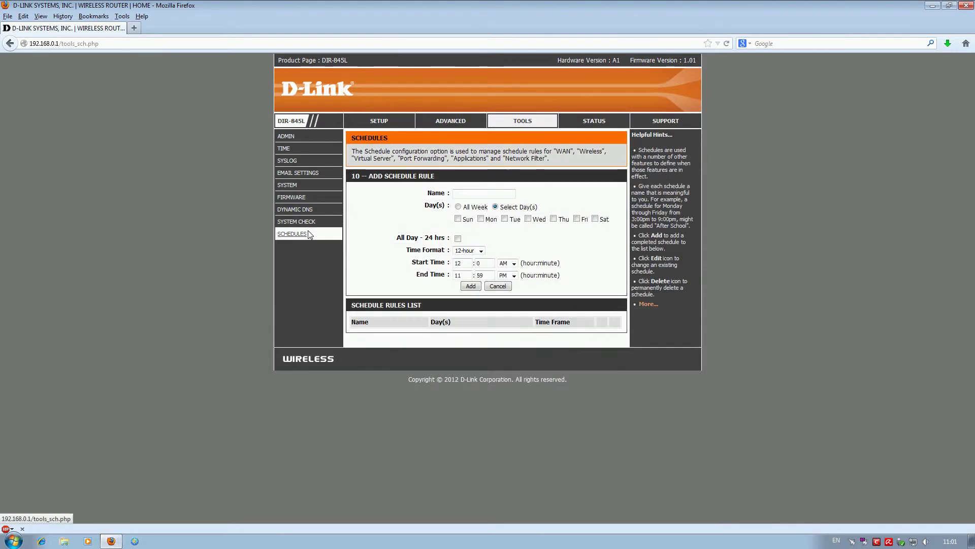
pyautogui.click(462, 199)
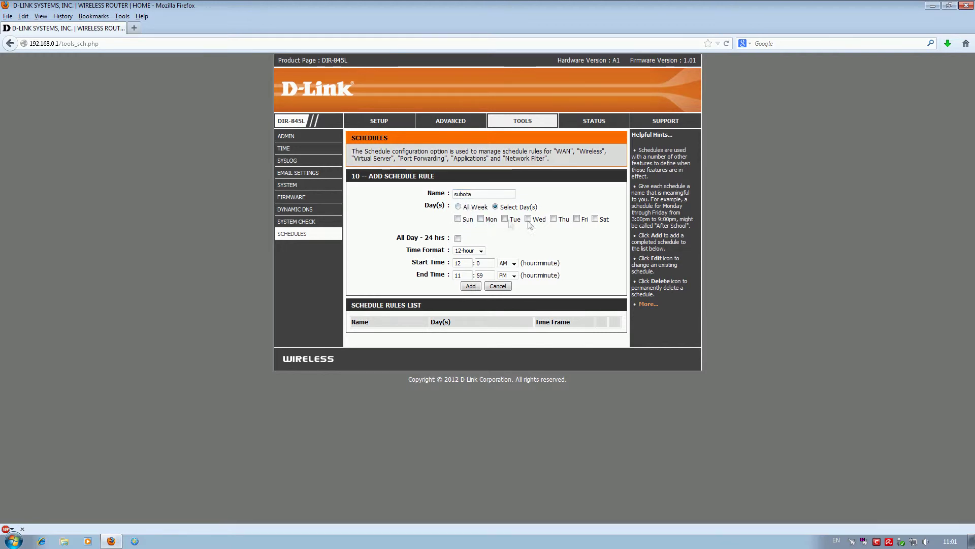
pyautogui.click(458, 238)
pyautogui.click(471, 287)
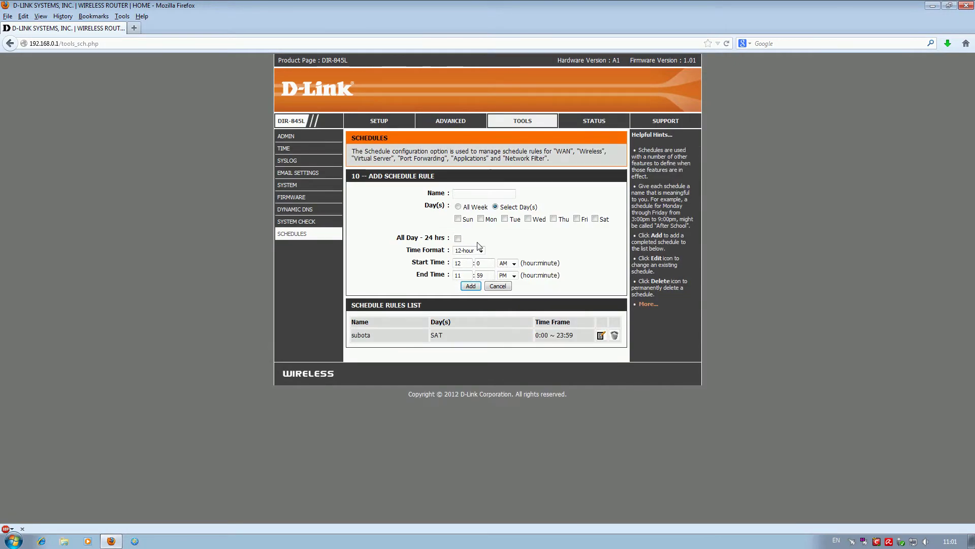
# Open the router's status and examine the general, WAN, LAN and wireless device information down to the connected computers
pyautogui.click(602, 122)
pyautogui.scroll(-4, 430, 409)
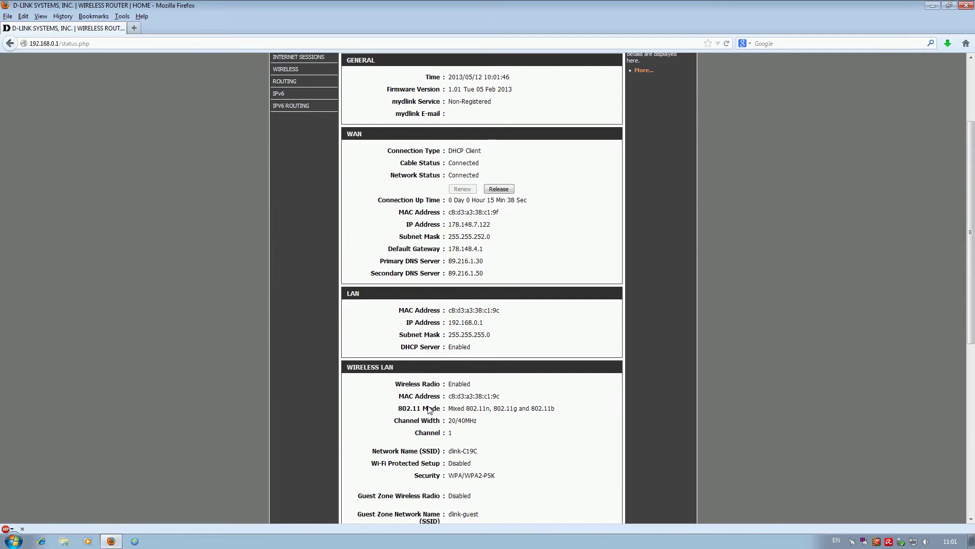
pyautogui.scroll(-6, 429, 409)
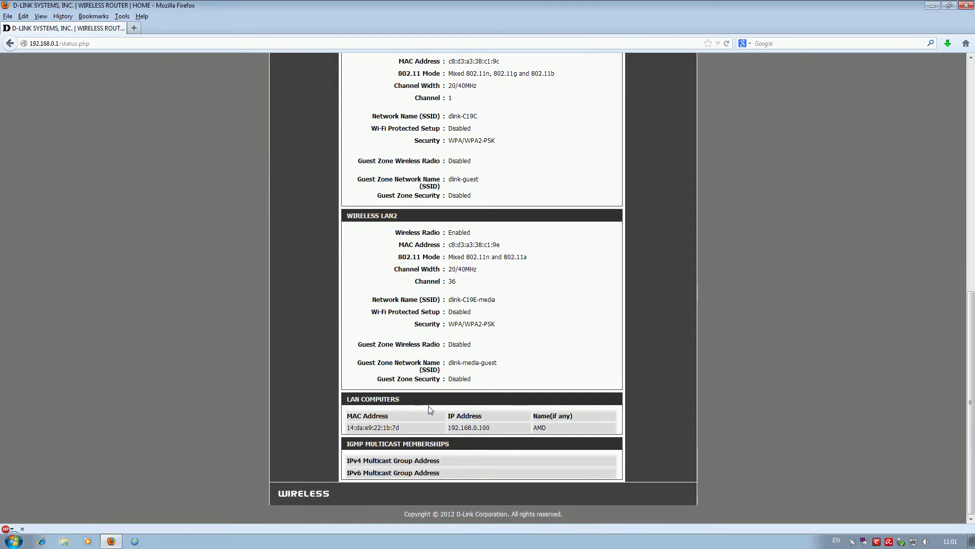
pyautogui.scroll(10, 429, 409)
# In the logs, compare the Firewall & Security and System types, try the Critical level, return to Information and clear the log
pyautogui.click(280, 149)
pyautogui.scroll(-2, 460, 438)
pyautogui.scroll(2, 460, 438)
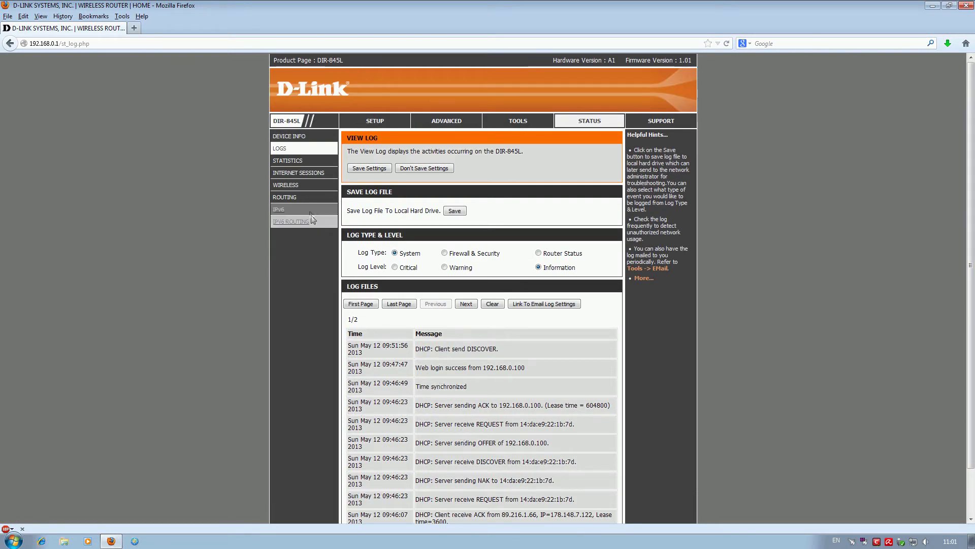
pyautogui.click(444, 253)
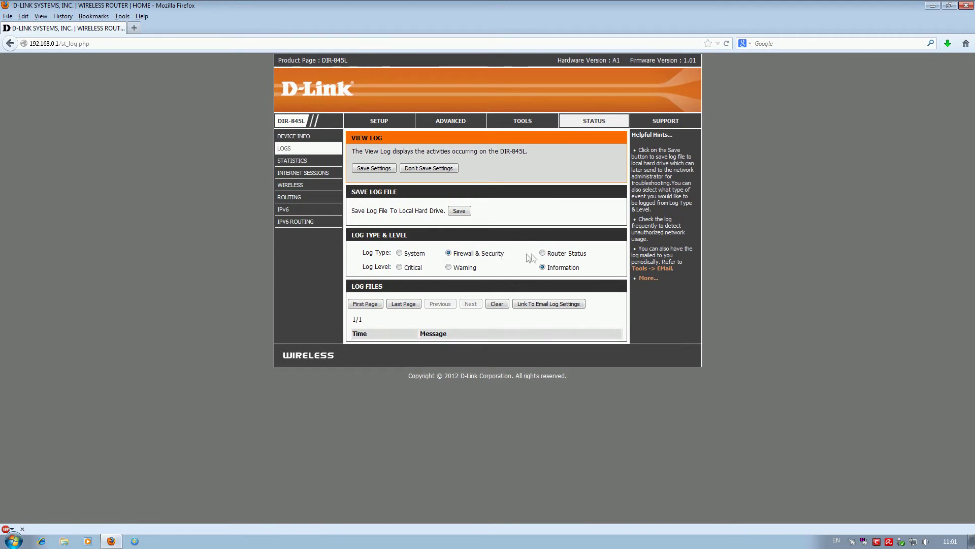
pyautogui.click(399, 253)
pyautogui.click(397, 267)
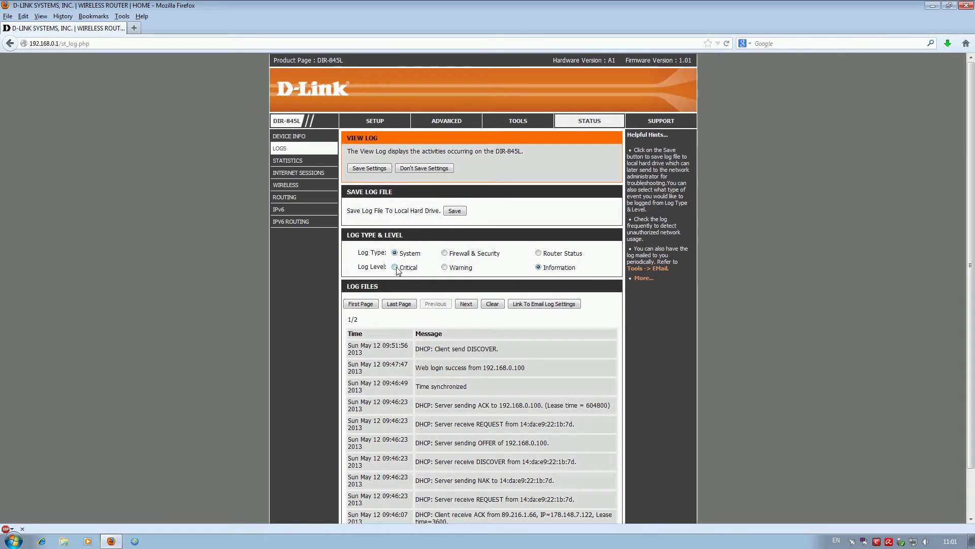
pyautogui.click(538, 268)
pyautogui.click(492, 303)
# Examine the traffic statistics, internet sessions, wireless clients, routing table, IPv6 and IPv6 routing status pages
pyautogui.click(305, 164)
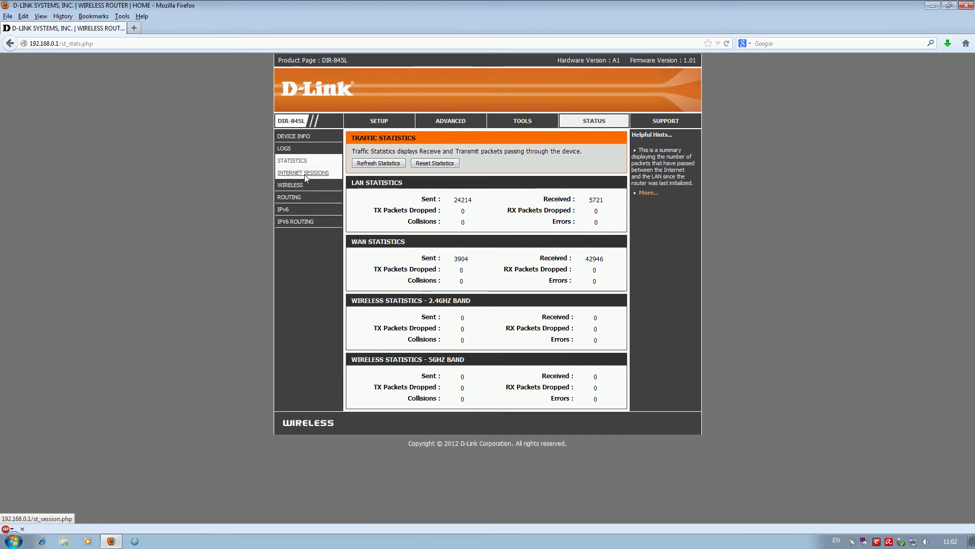
pyautogui.click(305, 174)
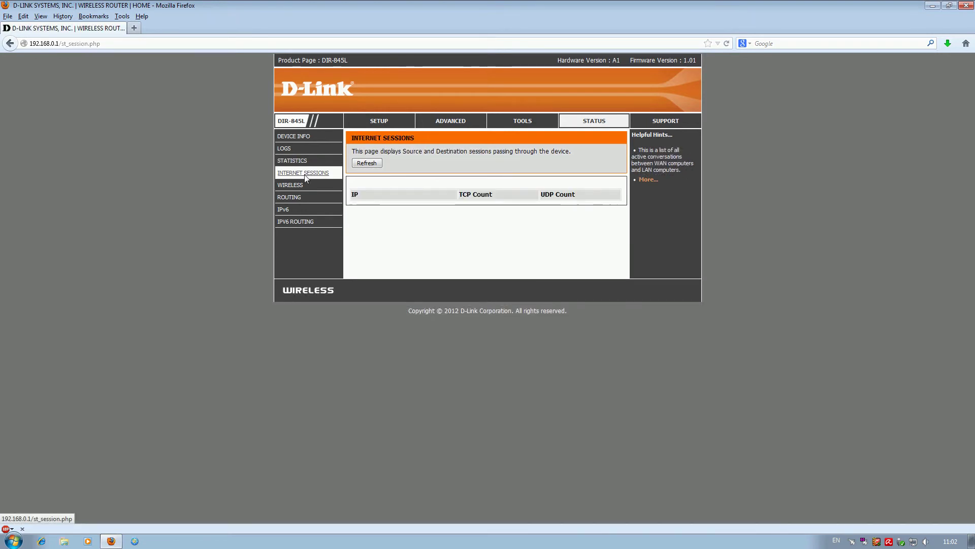
pyautogui.click(306, 185)
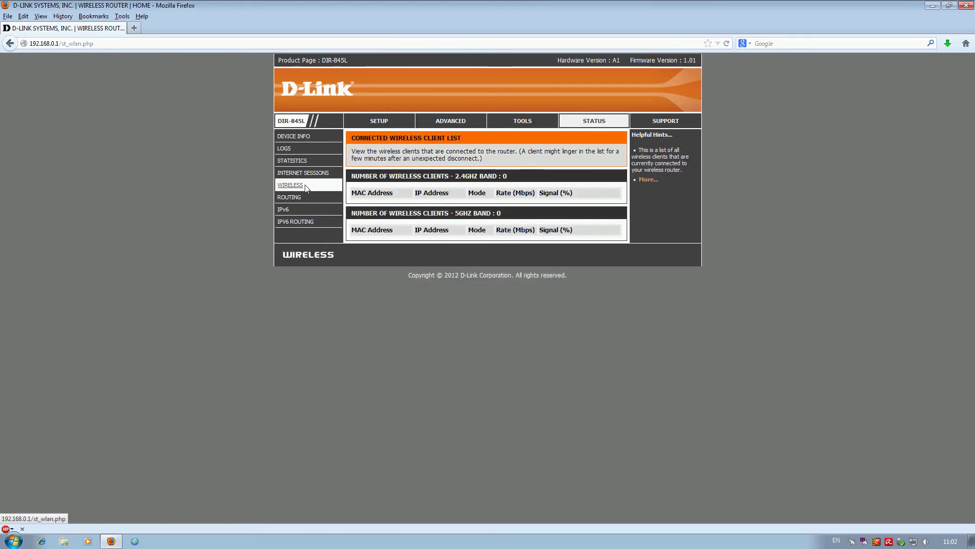
pyautogui.click(297, 197)
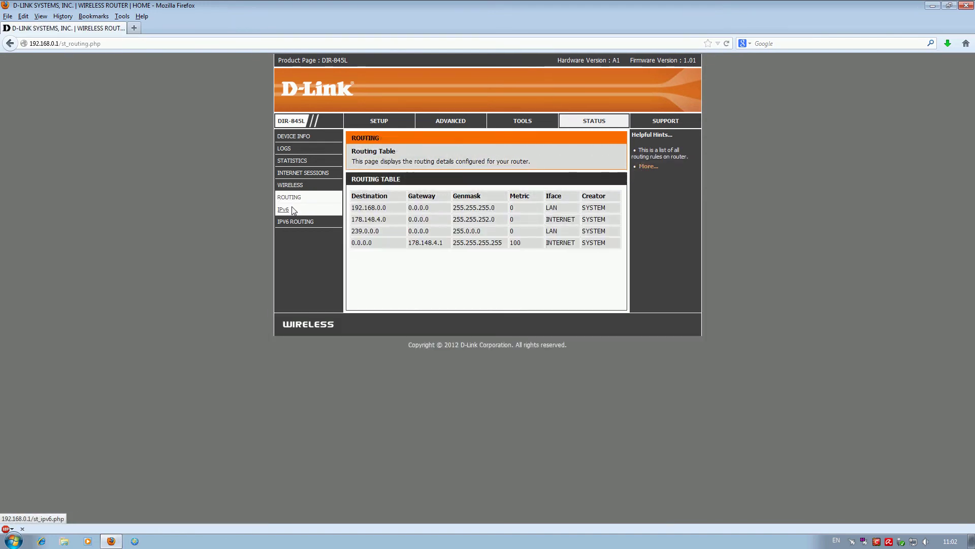
pyautogui.click(294, 209)
pyautogui.click(292, 223)
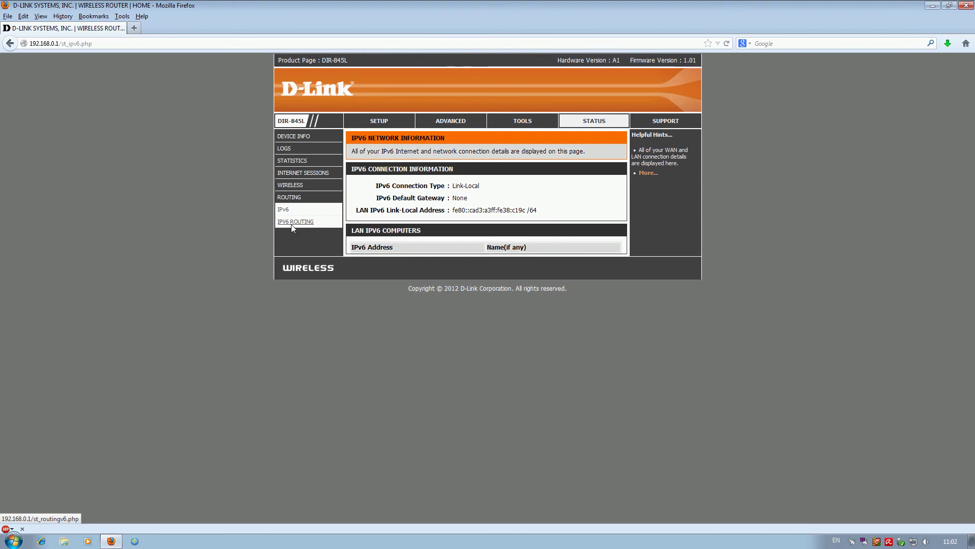